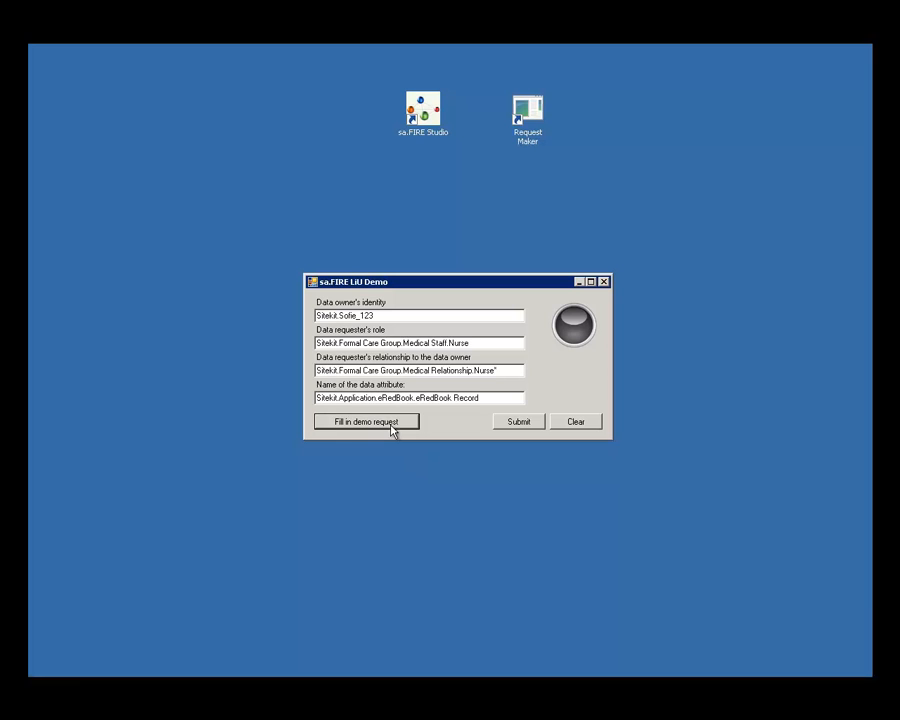
Review the demo request's data owner identity, requester role, relationship to the data owner and data attribute name
left_click_drag(376, 315, 313, 316)
left_click(375, 316)
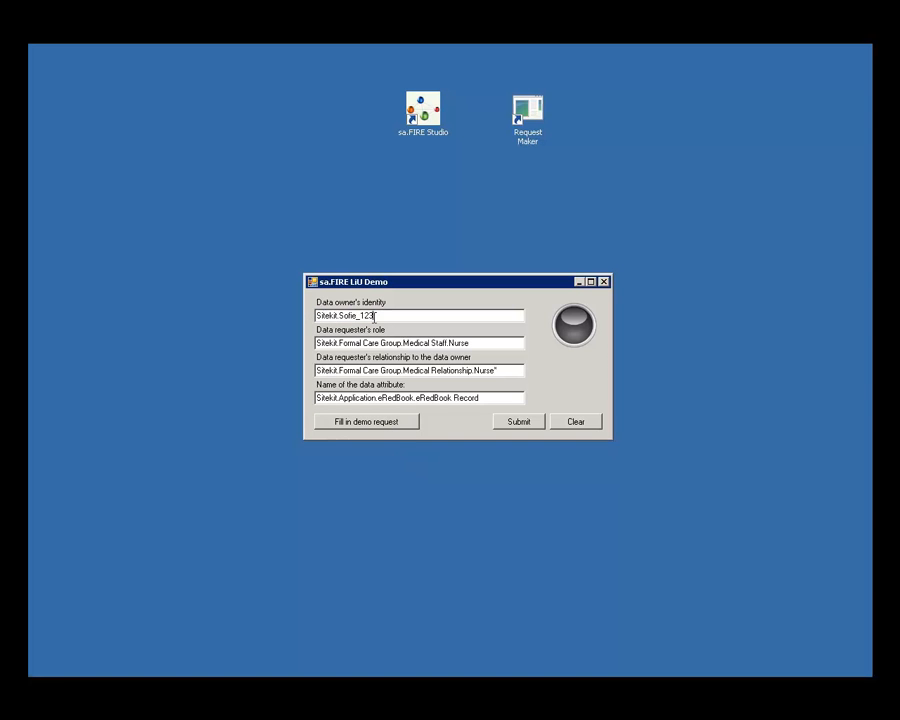
left_click_drag(386, 315, 342, 315)
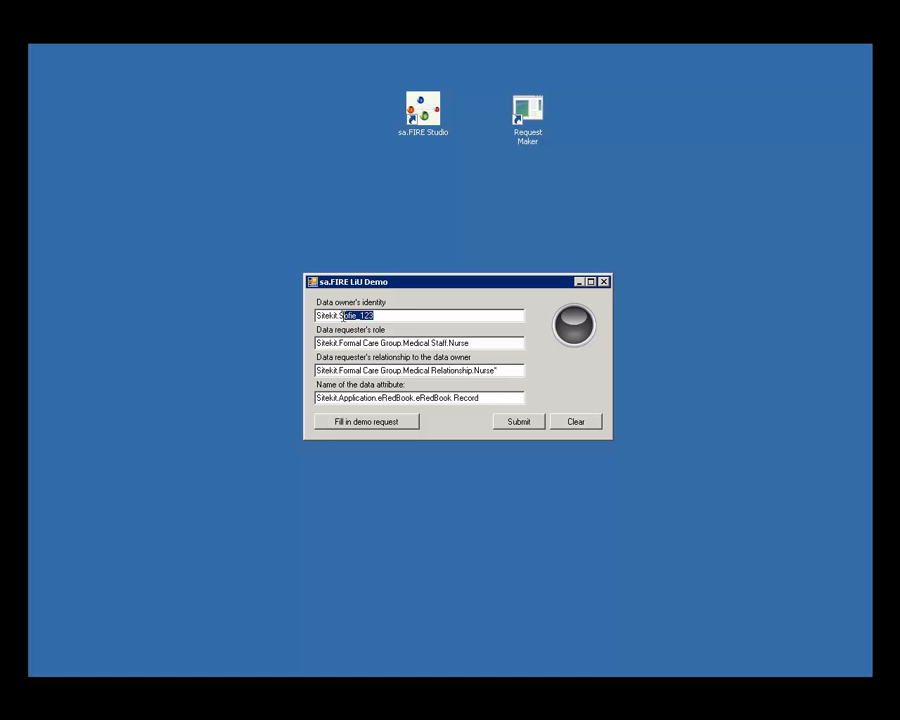
left_click(394, 317)
left_click_drag(389, 316, 343, 316)
left_click_drag(484, 397, 418, 398)
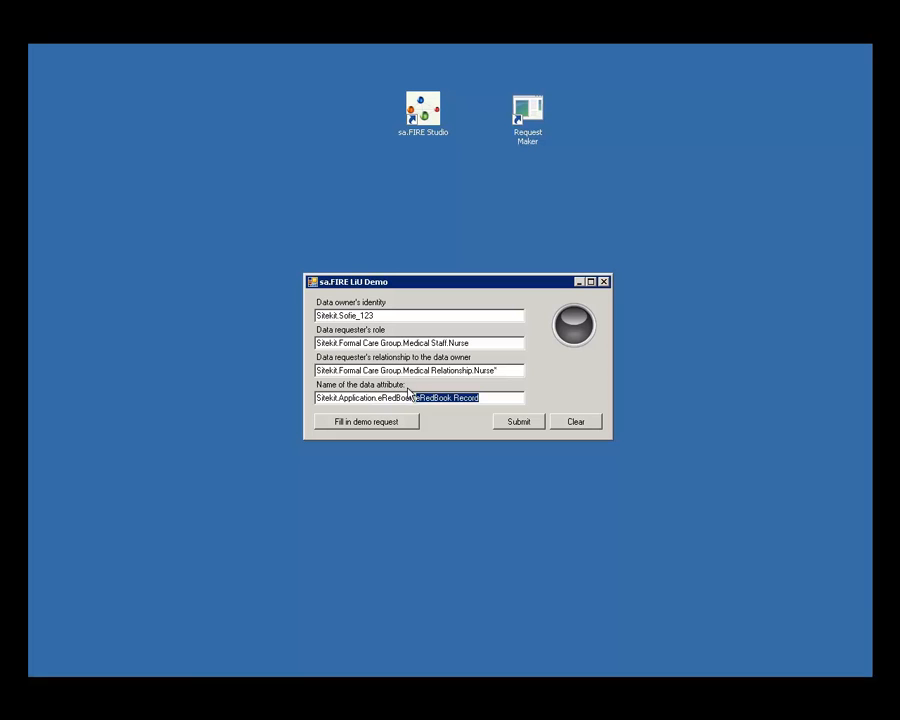
left_click(370, 342)
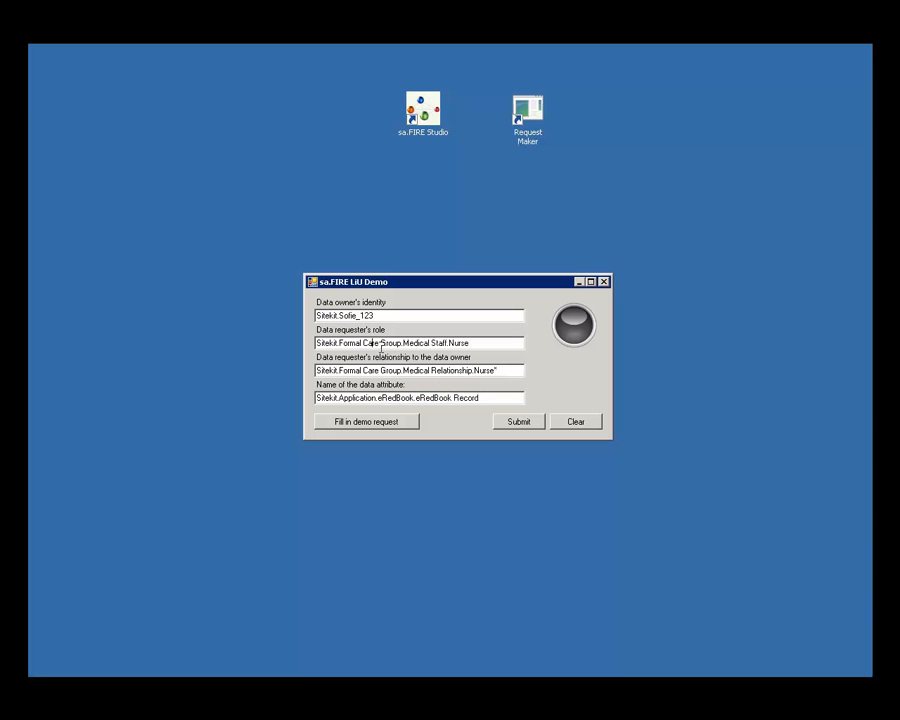
left_click_drag(449, 343, 480, 343)
left_click_drag(474, 370, 501, 370)
left_click(507, 371)
left_click_drag(396, 314, 316, 316)
left_click_drag(478, 342, 316, 343)
left_click_drag(500, 370, 316, 371)
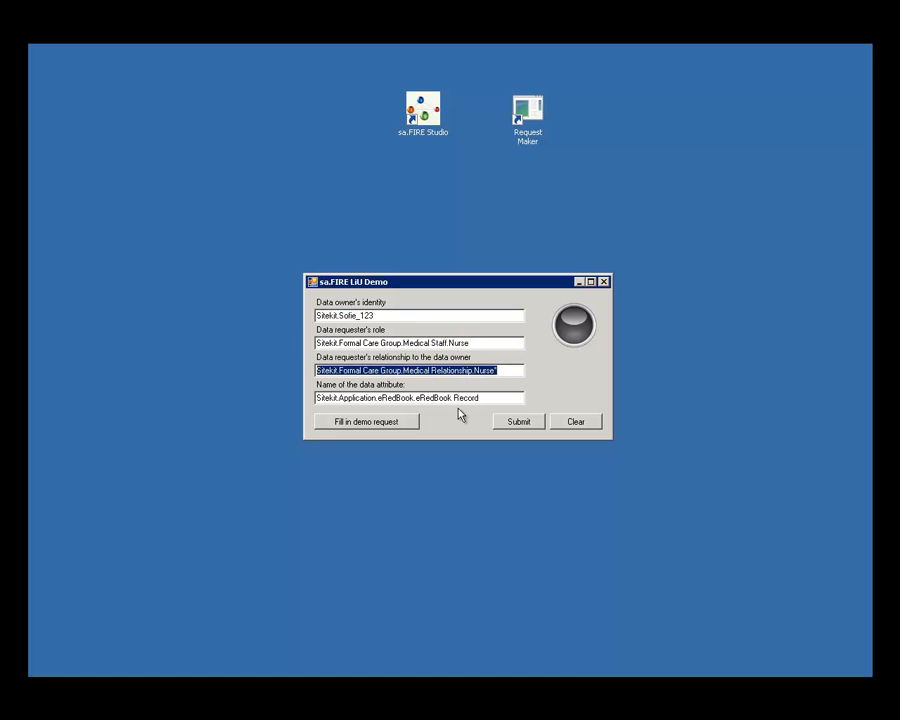
Submit the filled-in demo request, dismiss the resulting message and minimize the request window
left_click(517, 425)
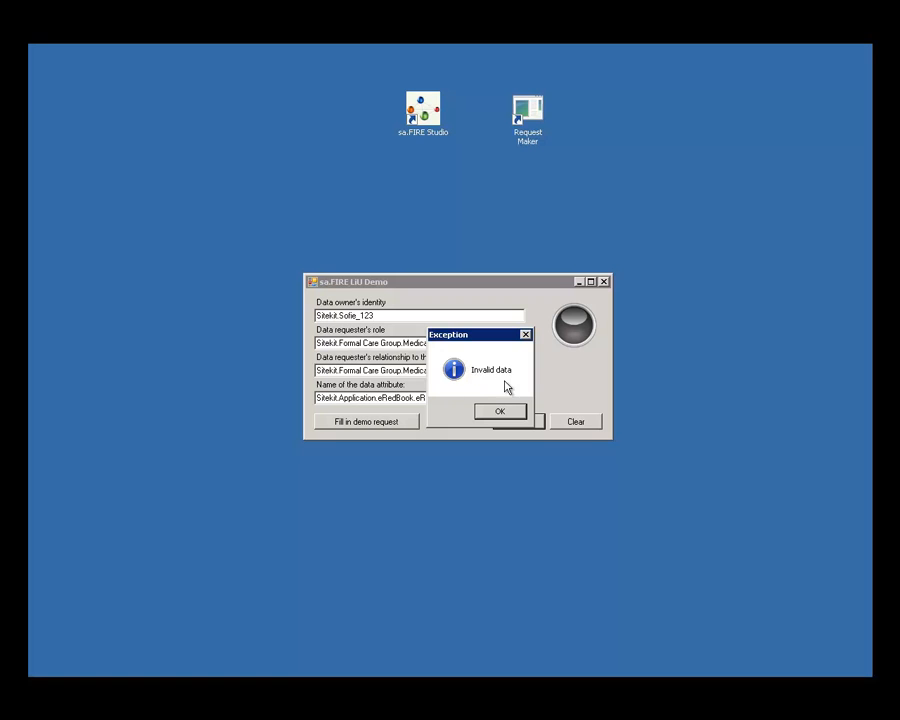
left_click(498, 412)
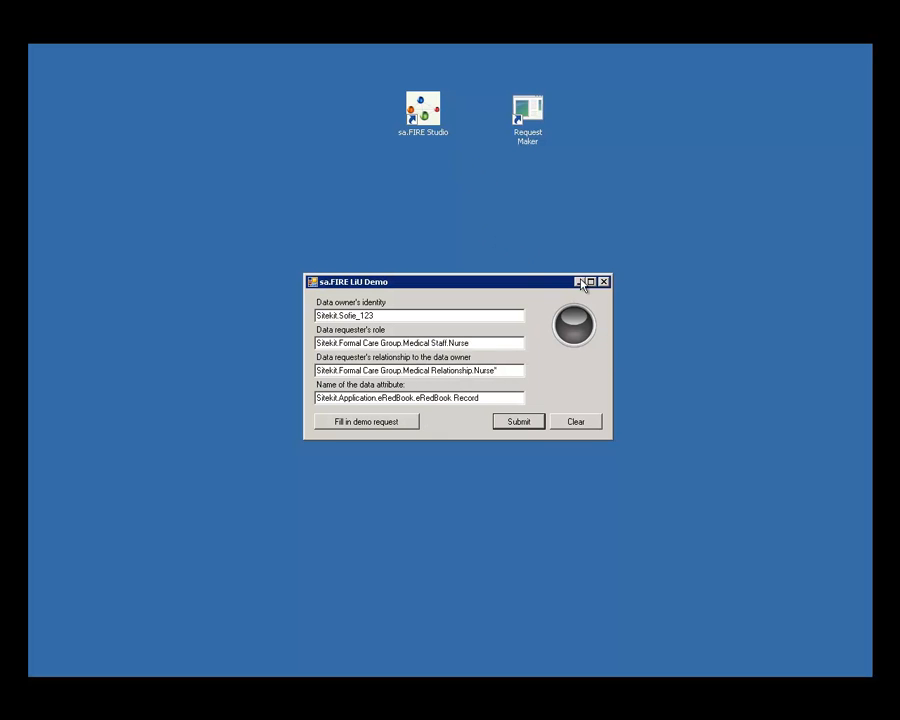
left_click(579, 282)
Open sa.FIRE Studio and log in with the demo administrator's user name and password, choosing Sitekit as the Home SPoC
left_click(433, 130)
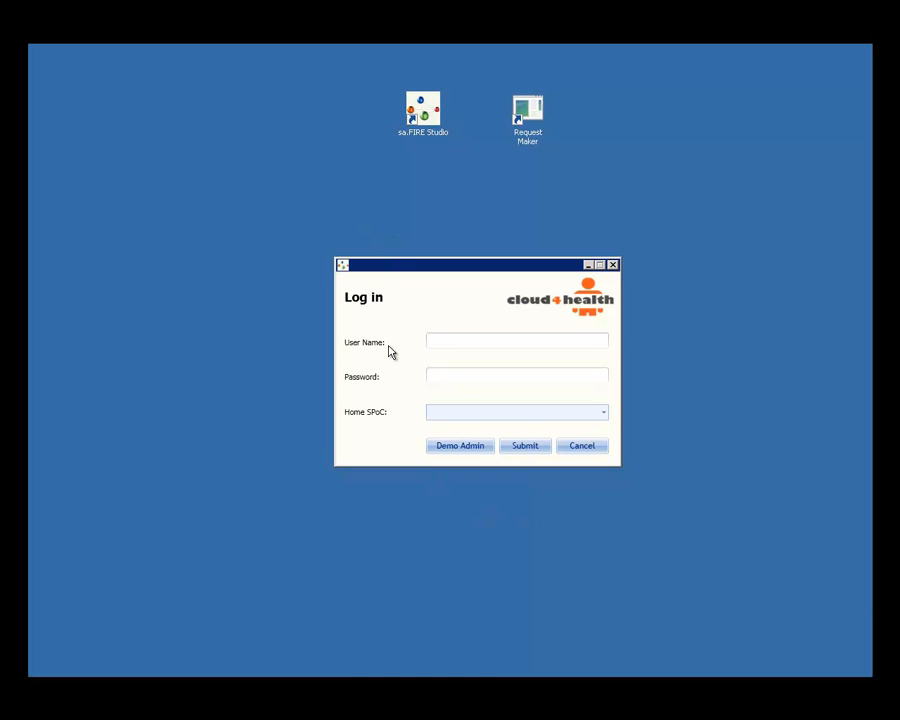
left_click(445, 376)
left_click(466, 450)
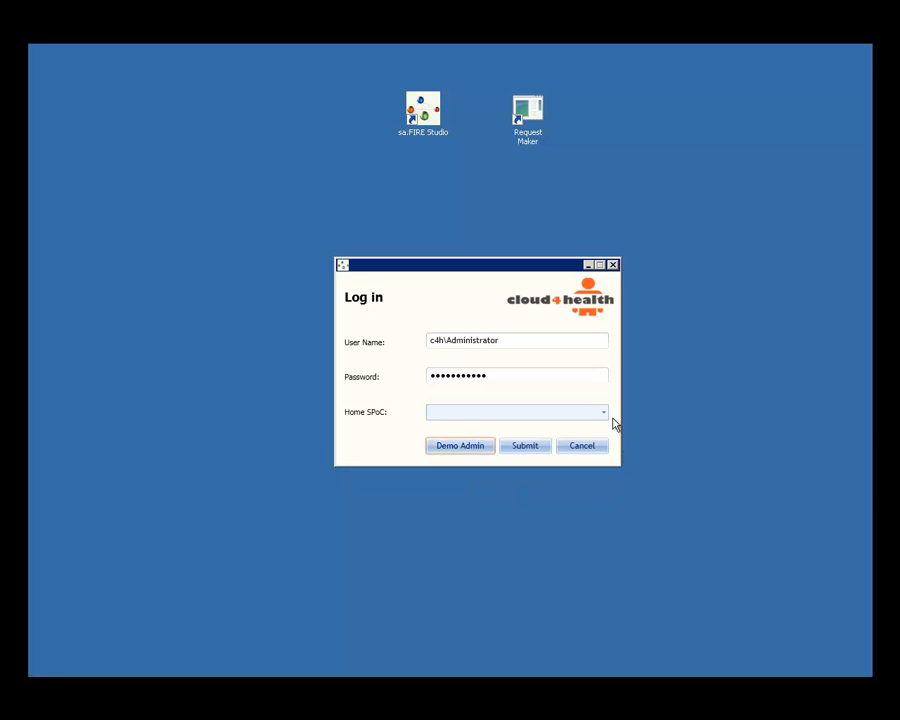
left_click(604, 414)
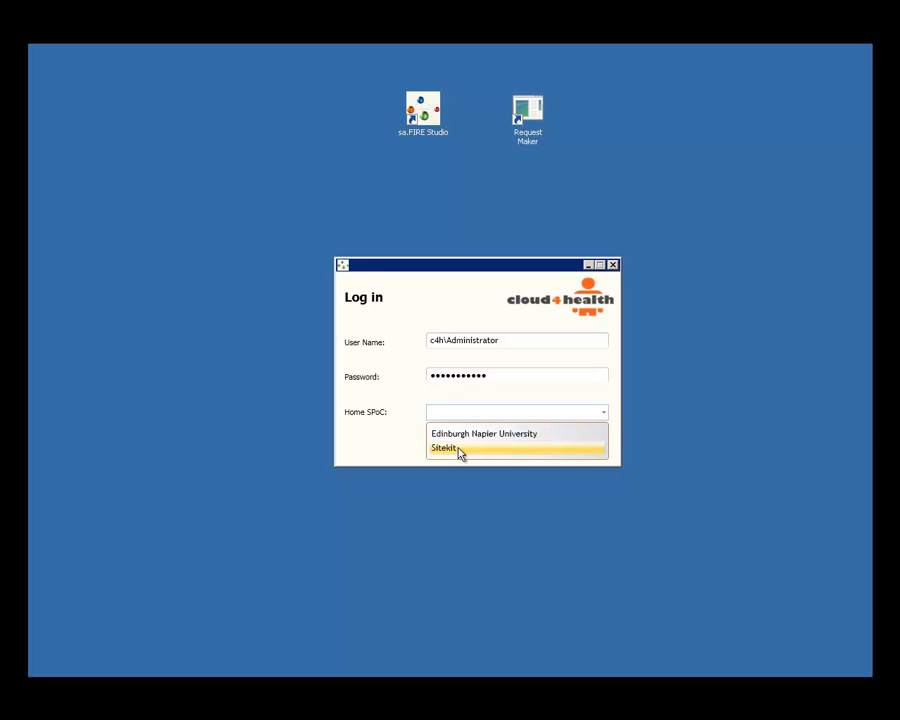
key("Return")
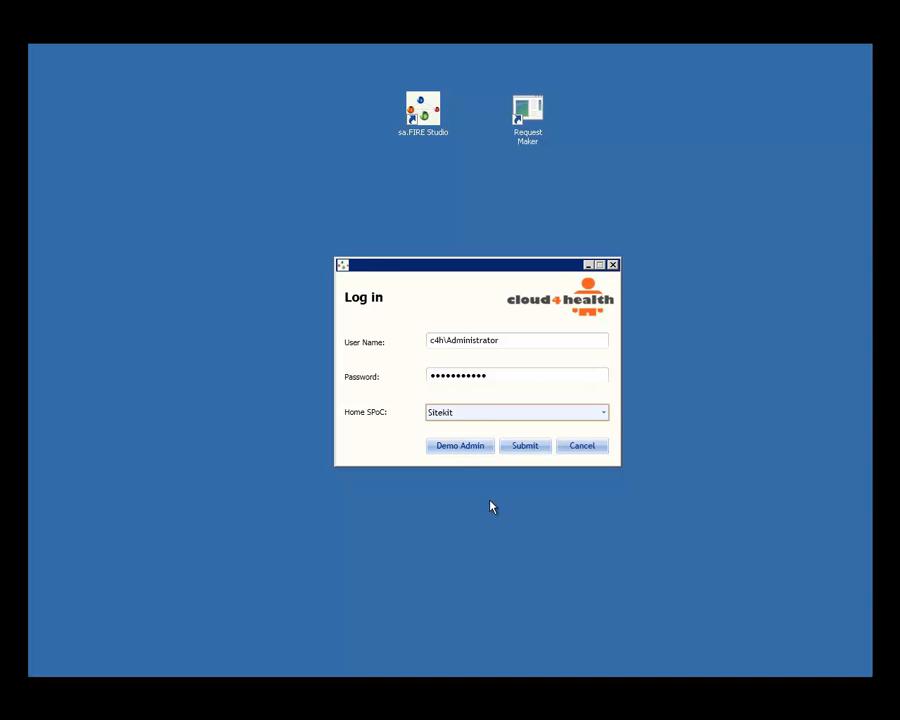
left_click(532, 451)
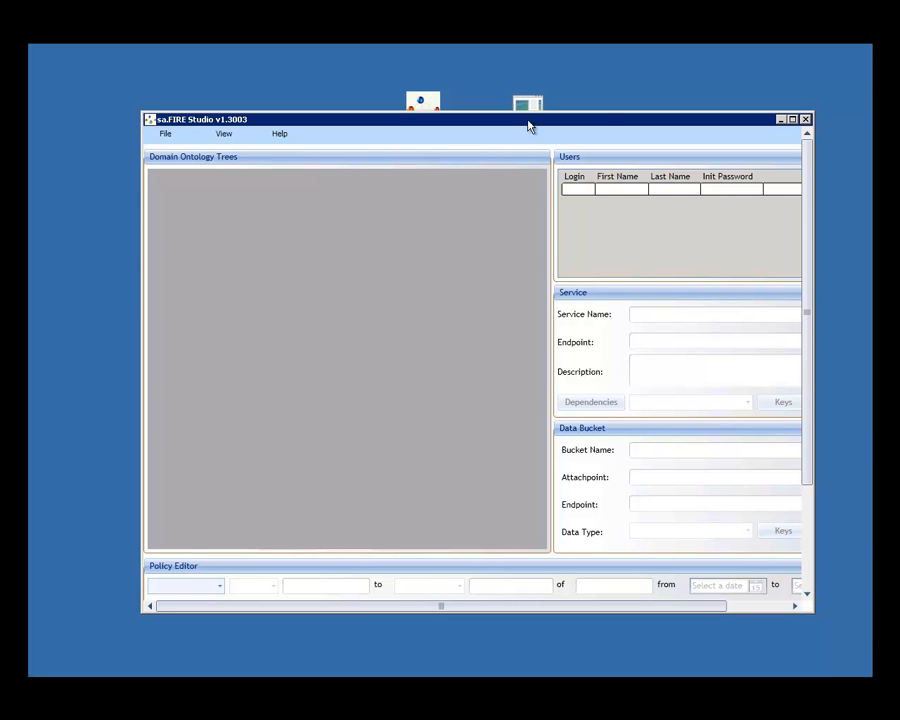
Reposition and enlarge the sa.FIRE Studio window so that the ontology, user, service, data bucket and policy areas all fit in view
left_click_drag(601, 120, 600, 56)
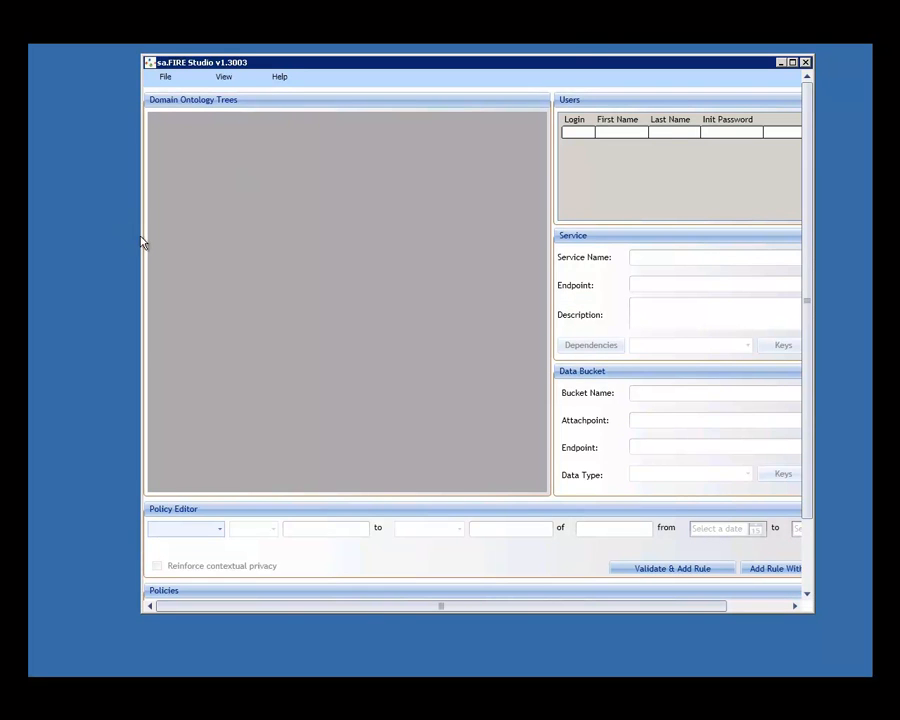
left_click_drag(143, 235, 66, 232)
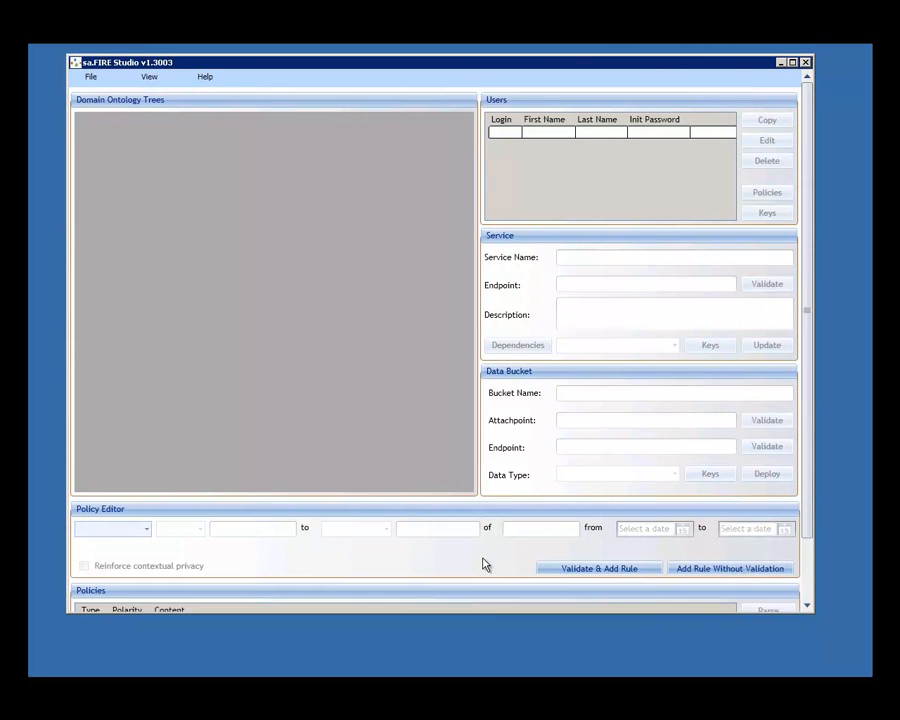
left_click_drag(497, 612, 486, 673)
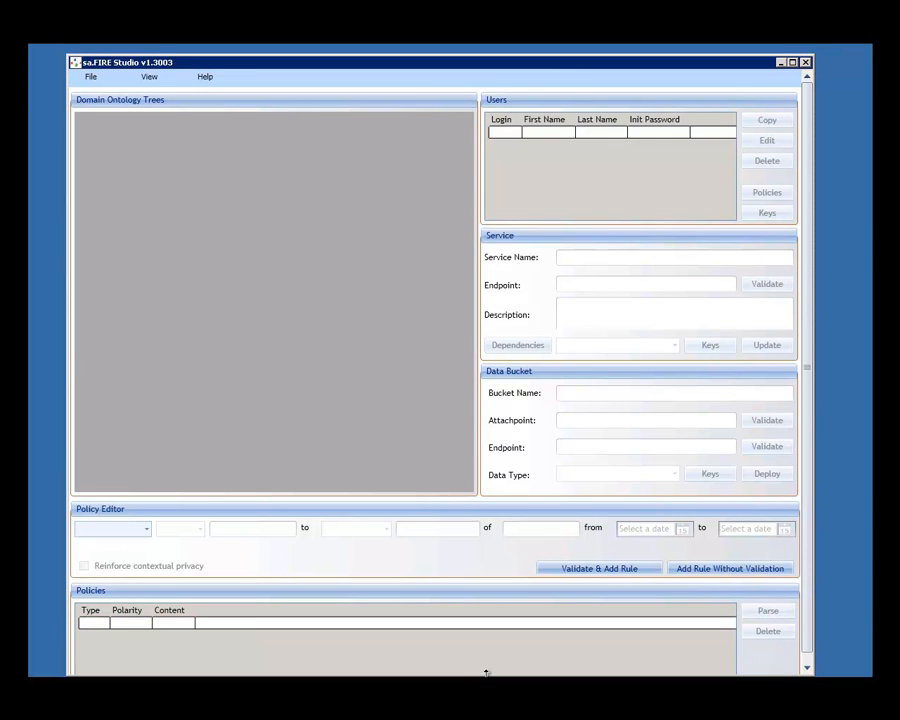
left_click_drag(491, 674, 491, 695)
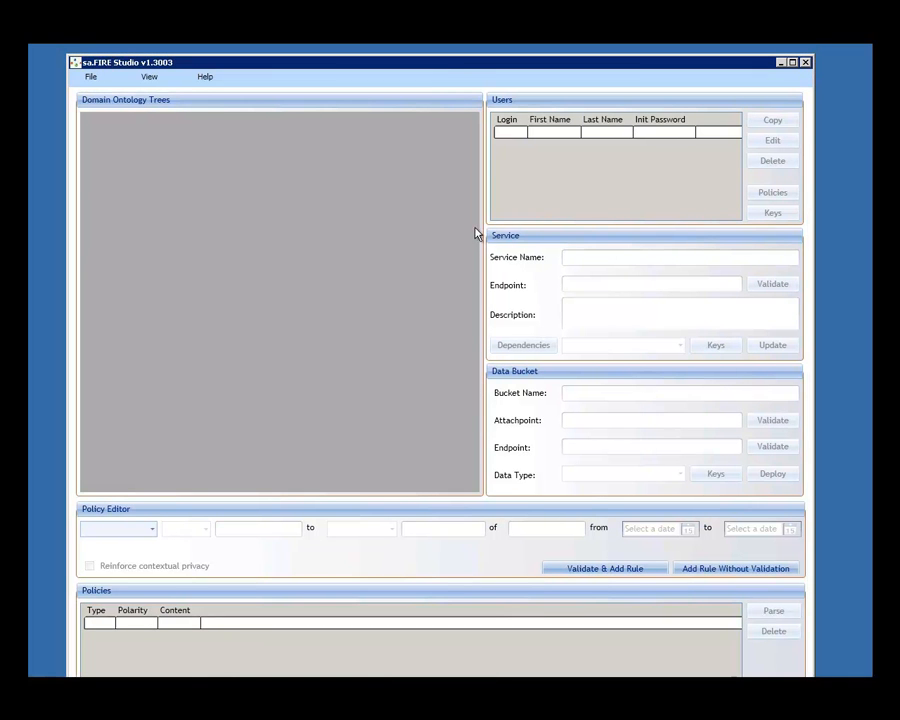
left_click_drag(456, 67, 458, 59)
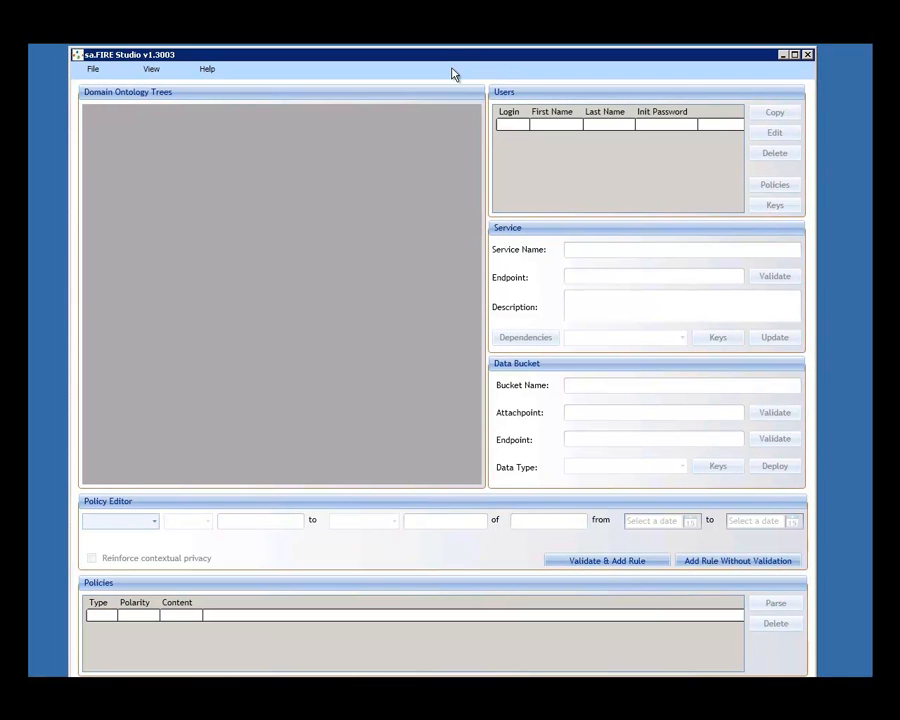
Load the domain ontology trees and expand all Sitekit branches of the Main Ontology Tree, including Medical Staff and Medical Relationship
left_click(92, 70)
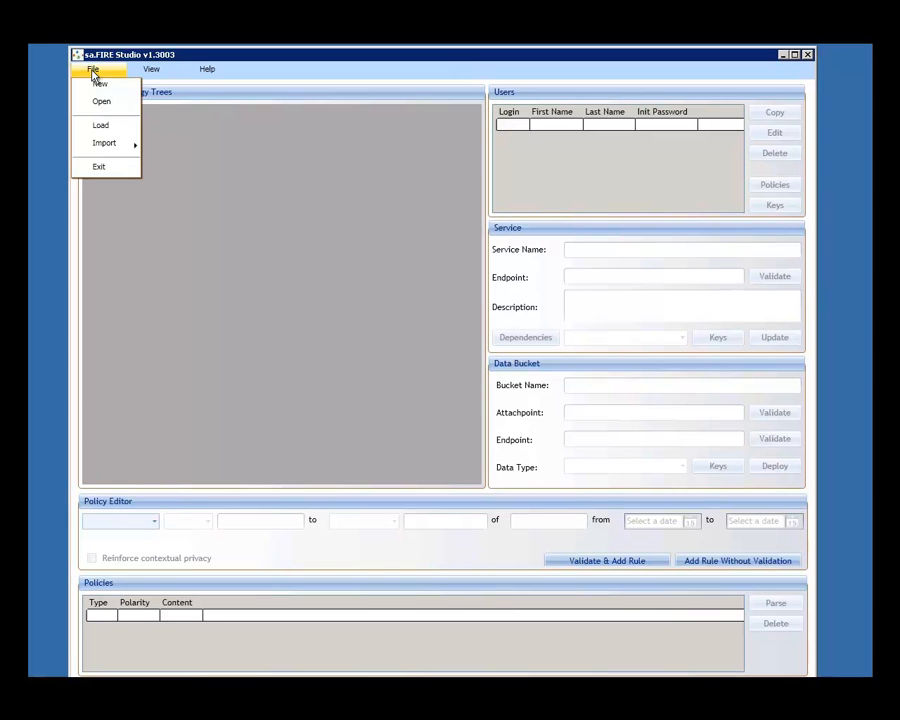
left_click(100, 127)
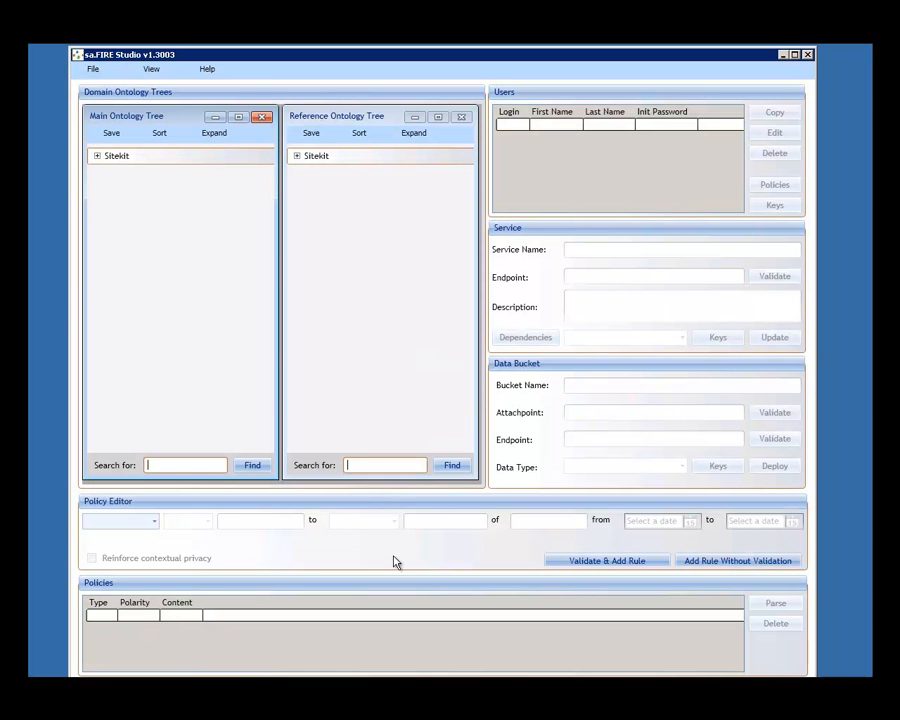
left_click(97, 157)
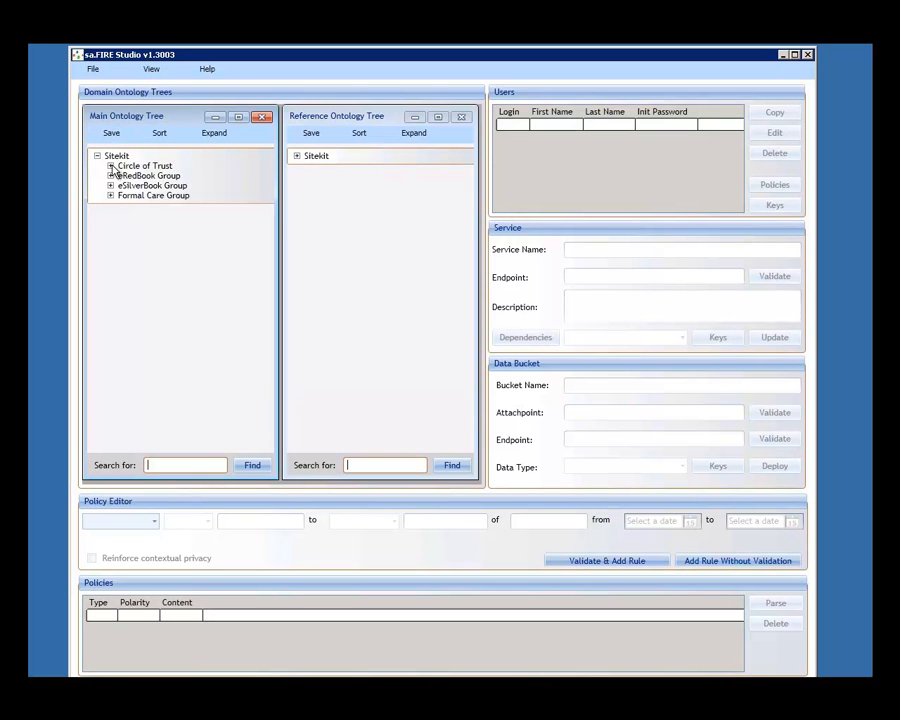
left_click(110, 166)
left_click(110, 186)
left_click(110, 205)
left_click(110, 225)
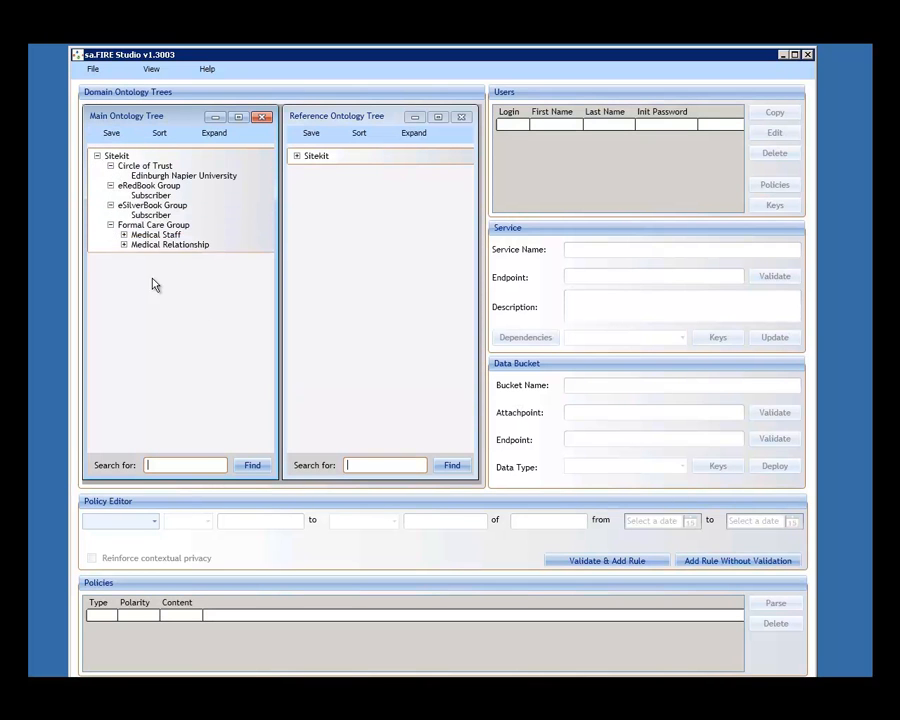
left_click(123, 235)
left_click(123, 264)
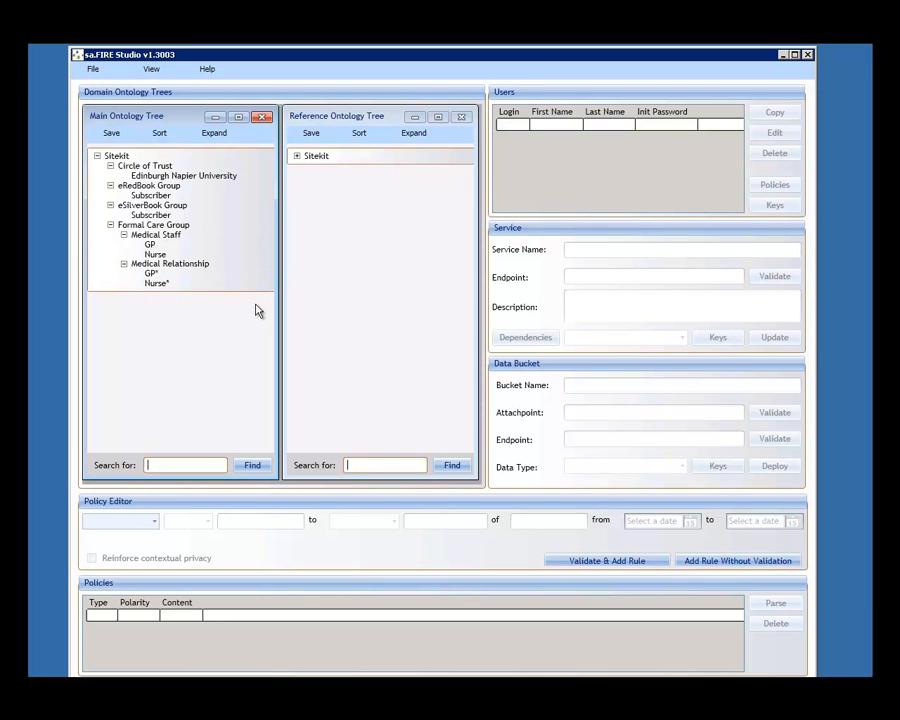
Expand the Application branch of the Reference Ontology Tree down to the eRedBook and eSilverBook records
left_click(298, 157)
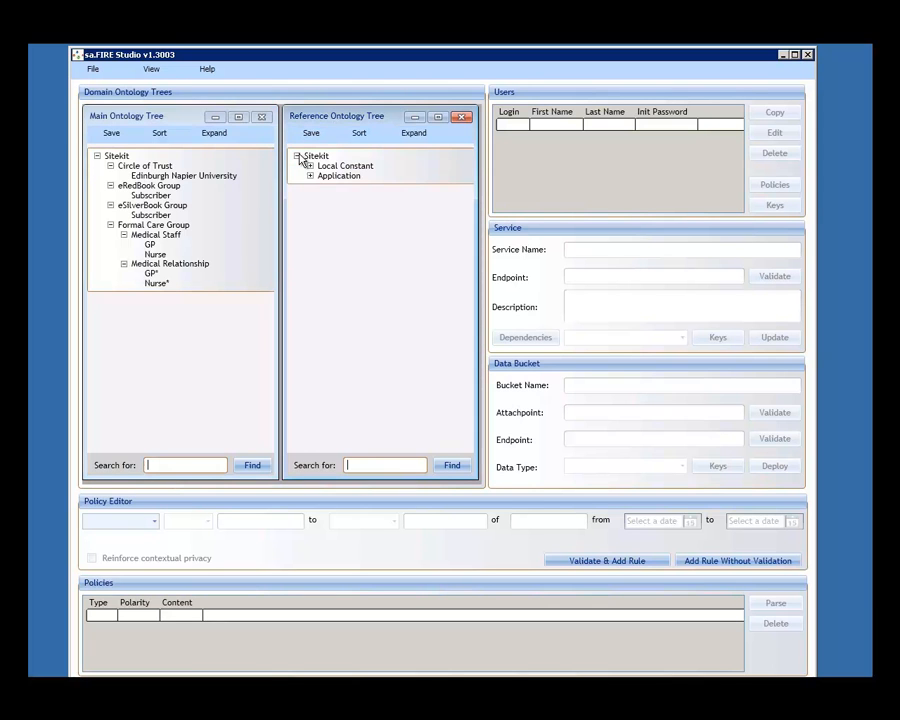
left_click(310, 176)
left_click(323, 186)
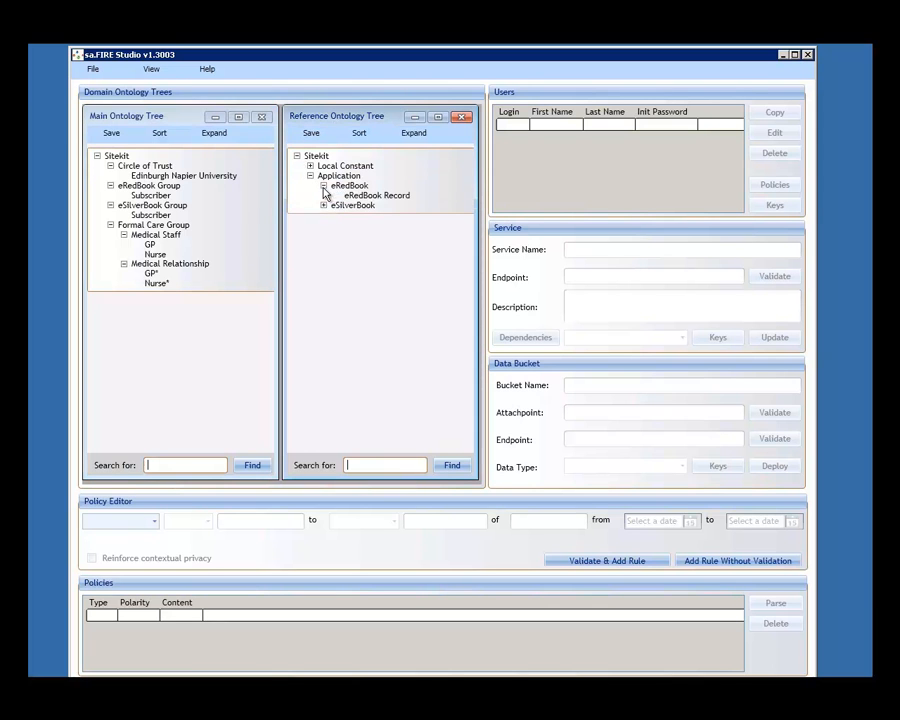
left_click(323, 205)
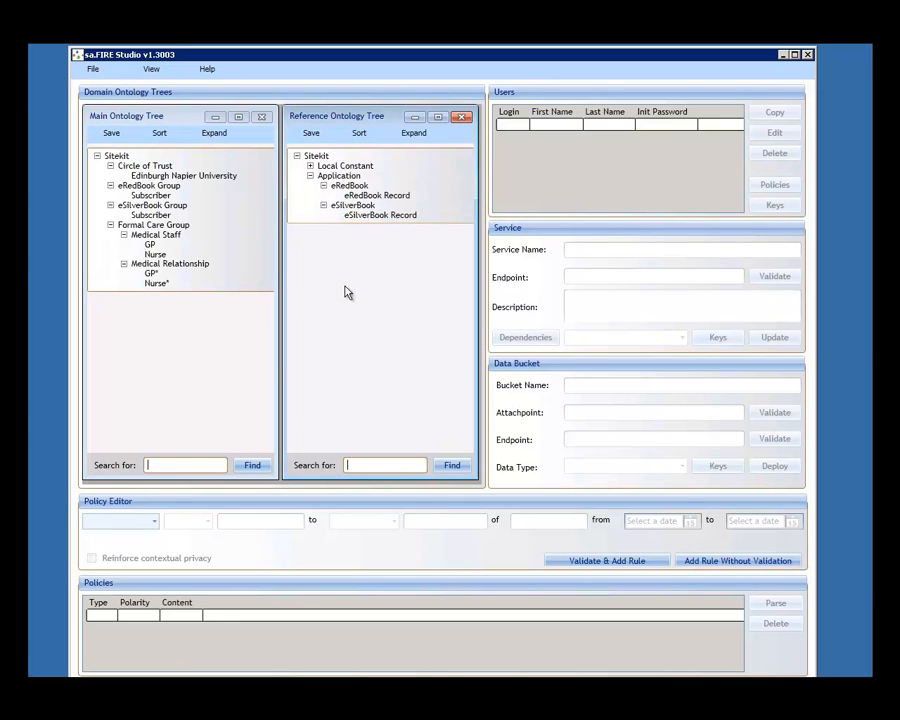
Examine the eRedBook and eSilverBook applications and their records in the Reference Ontology Tree
left_click(351, 186)
left_click(390, 197)
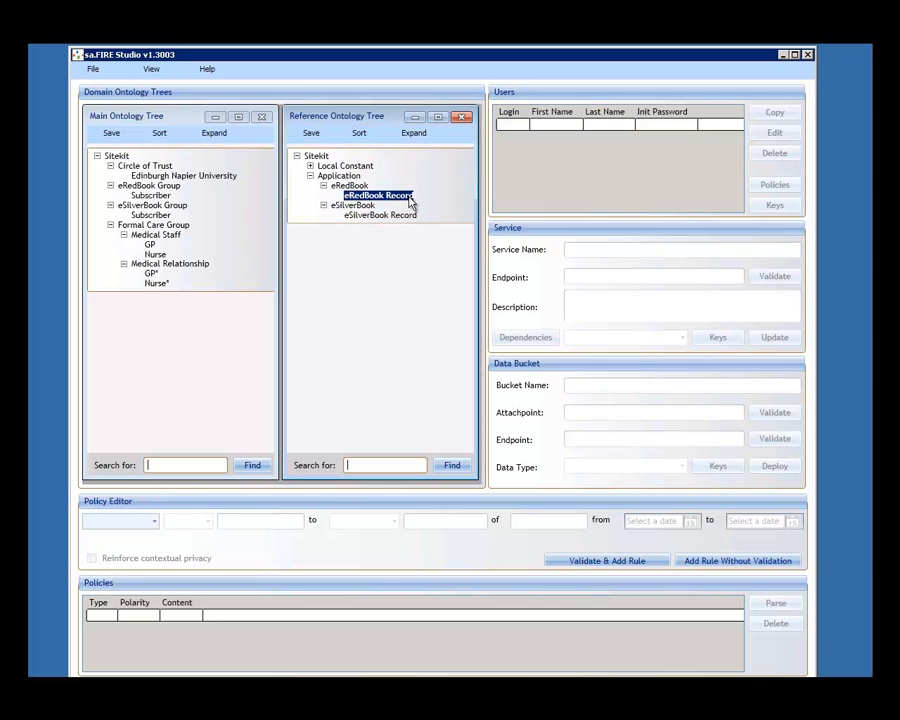
left_click(374, 274)
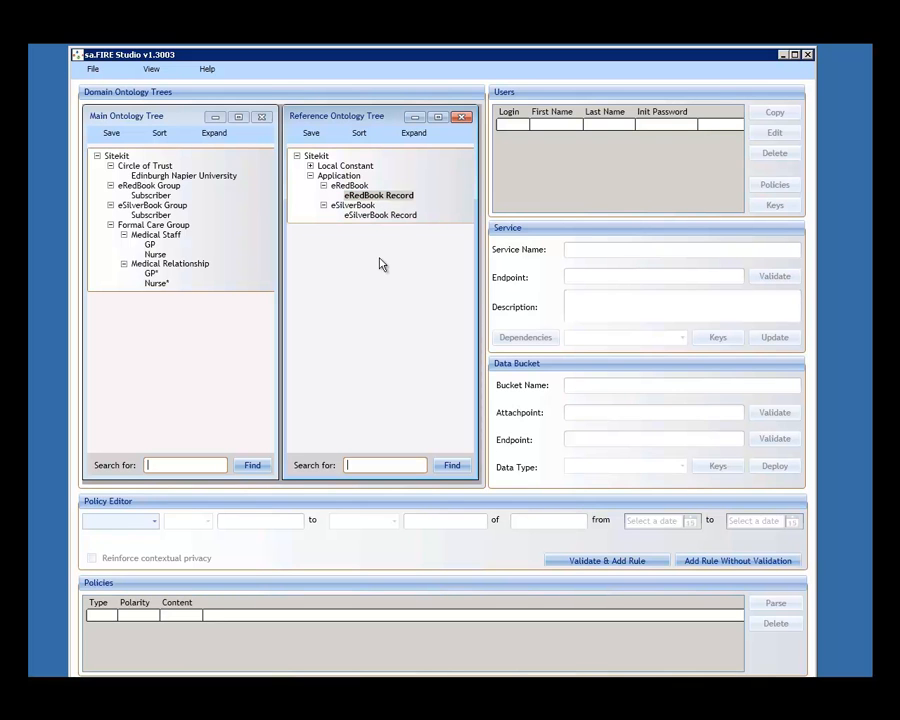
left_click(399, 201)
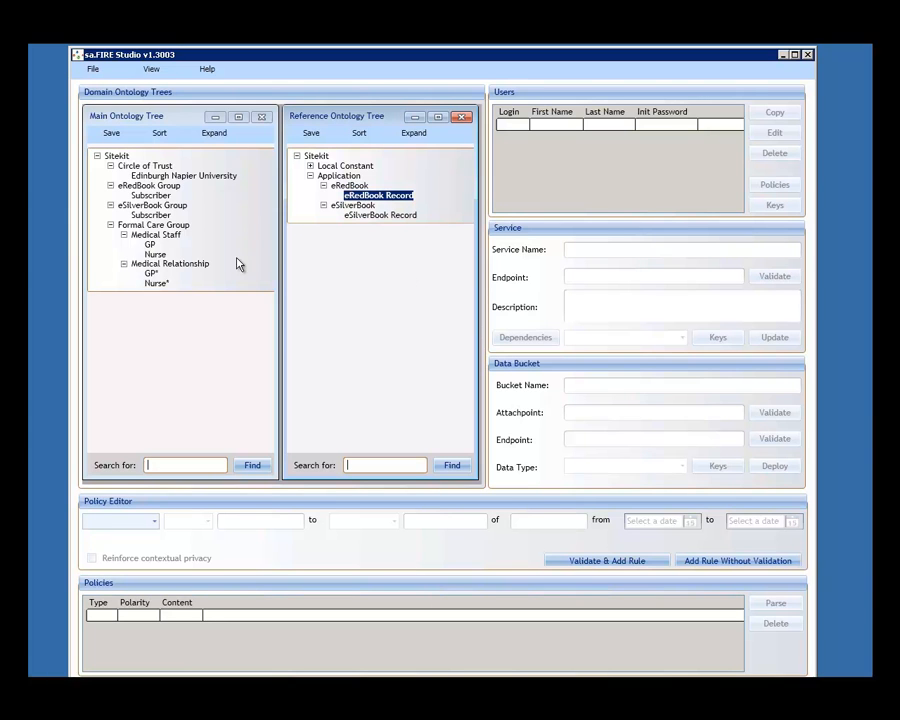
left_click(348, 206)
left_click(374, 217)
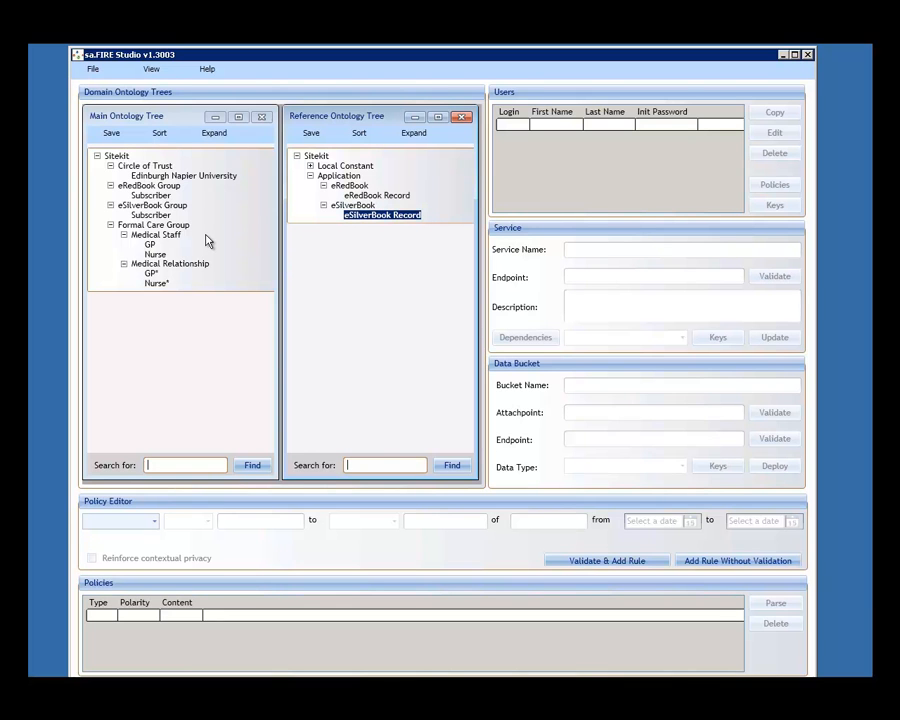
Examine the eRedBook Group subscriber and the Formal Care Group's Medical Staff and Medical Relationship nodes in the Main Ontology Tree
left_click(155, 187)
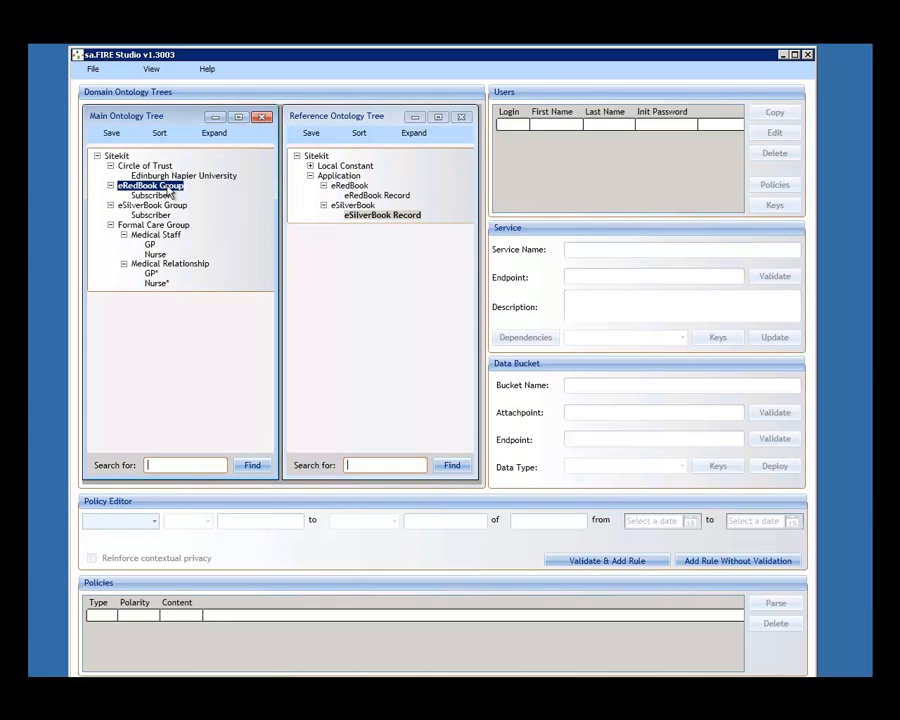
left_click(150, 196)
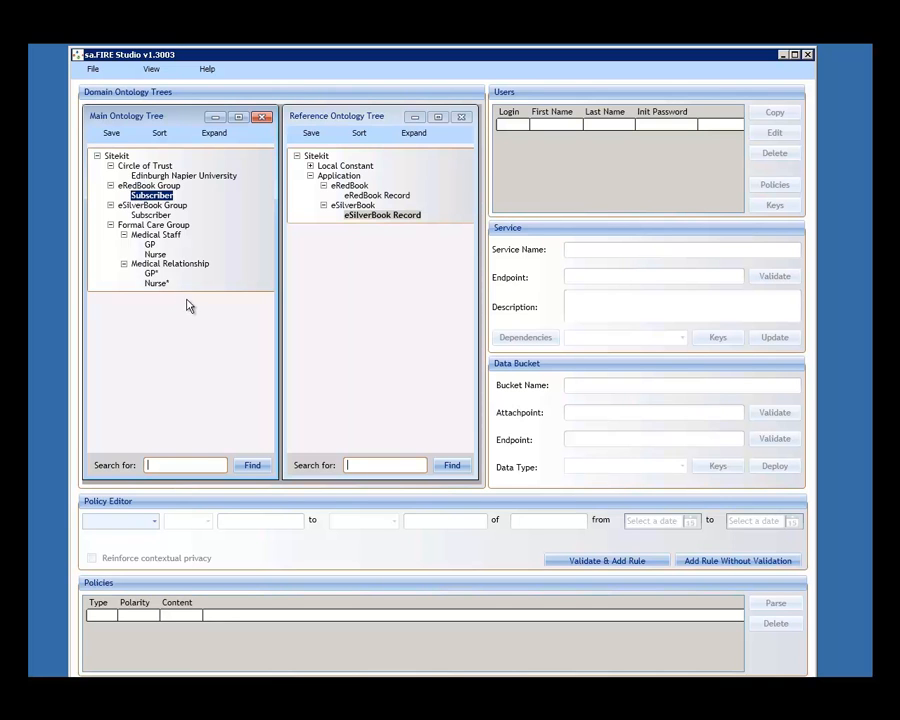
left_click(185, 227)
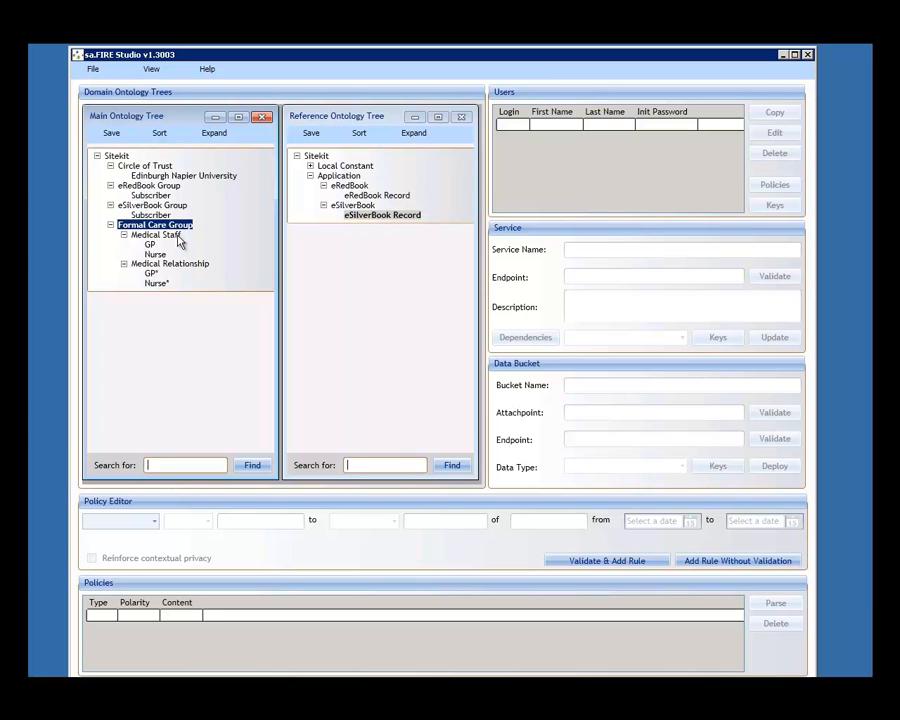
left_click(176, 240)
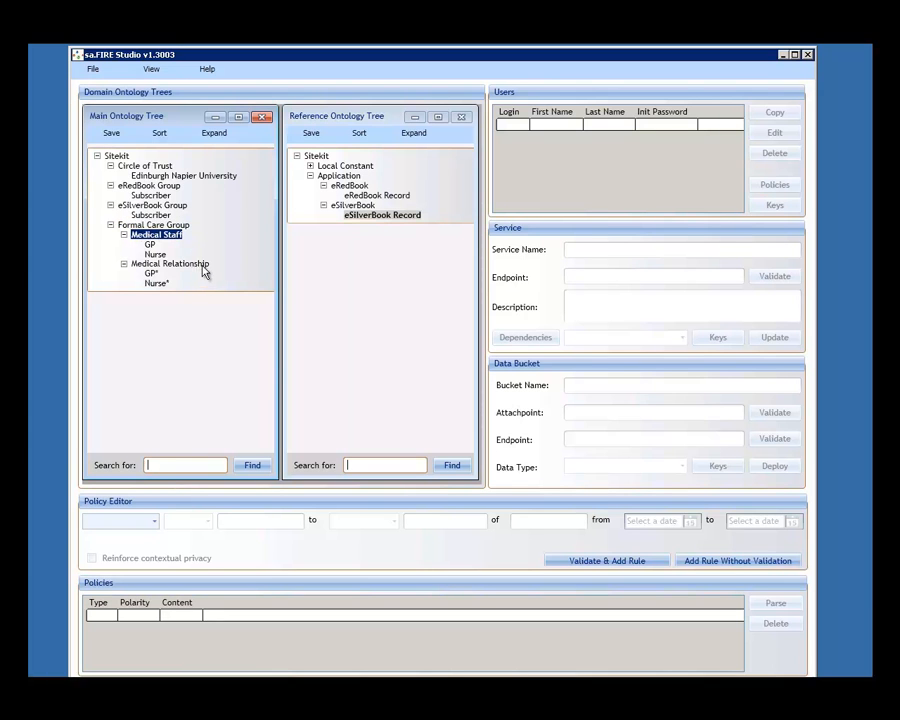
left_click(203, 267)
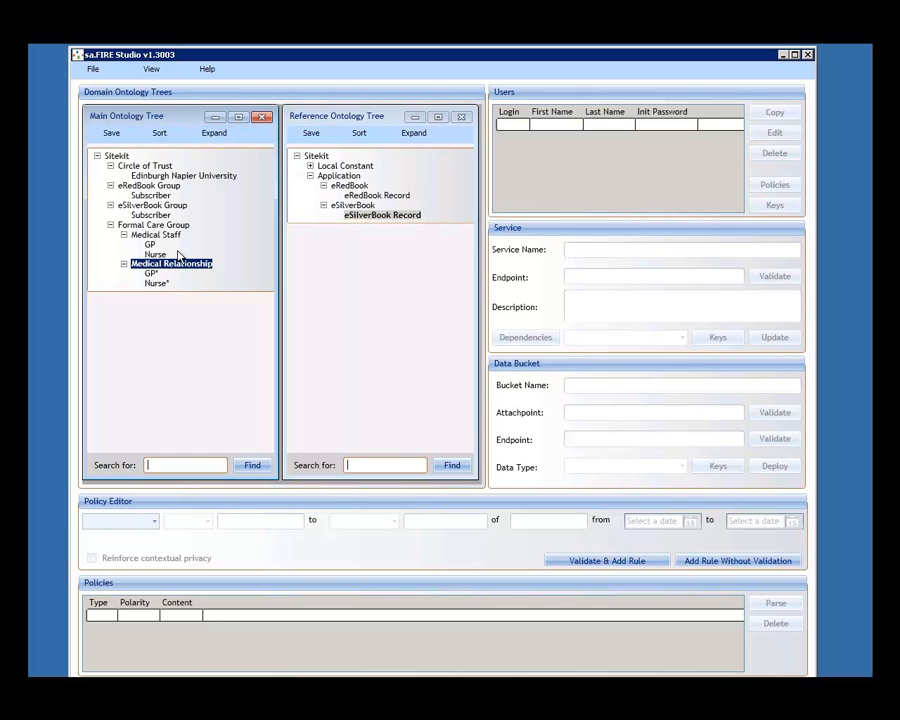
left_click(176, 238)
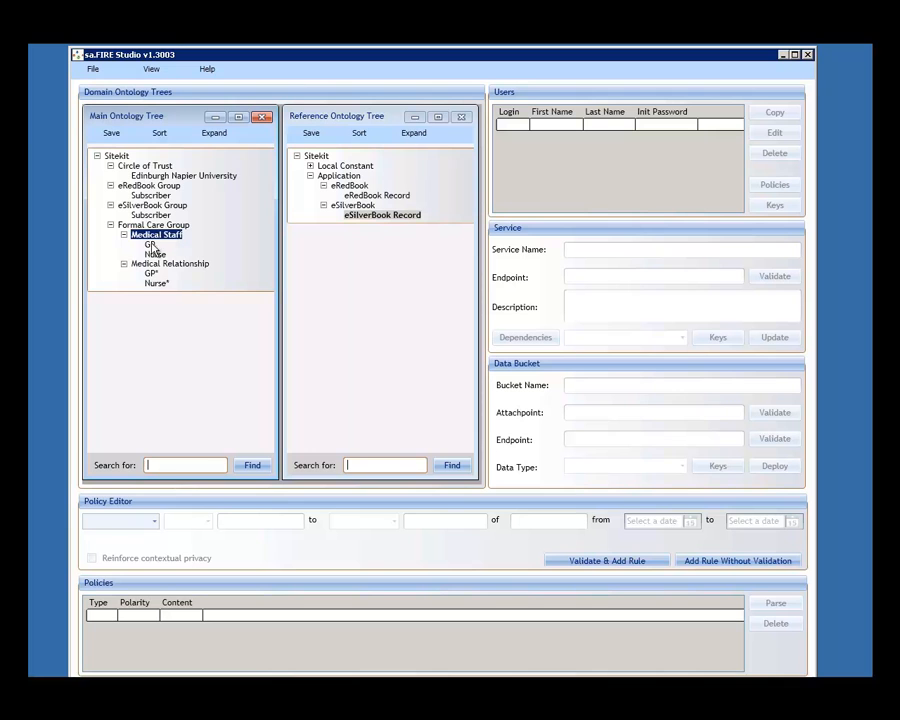
Examine the GP and Nurse roles under Medical Staff and their counterparts under Medical Relationship in the Main Ontology Tree
left_click(151, 245)
left_click(158, 255)
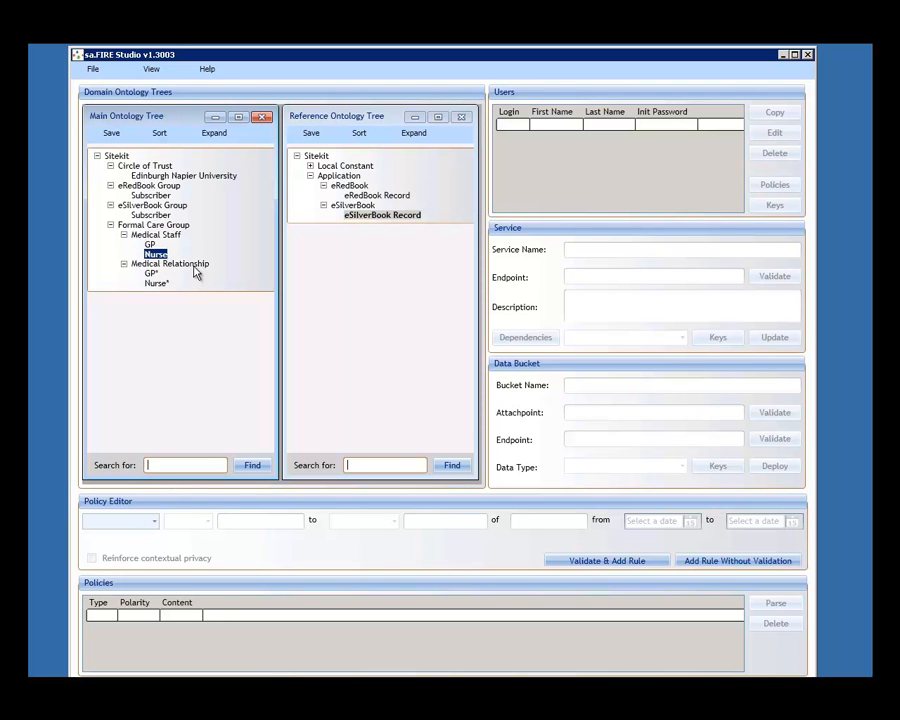
left_click(196, 268)
left_click(154, 276)
left_click(164, 288)
left_click(183, 313)
Start adding a user to the eRedBook Group's Subscriber node, disable local logon and enter the user's login
left_click(155, 196)
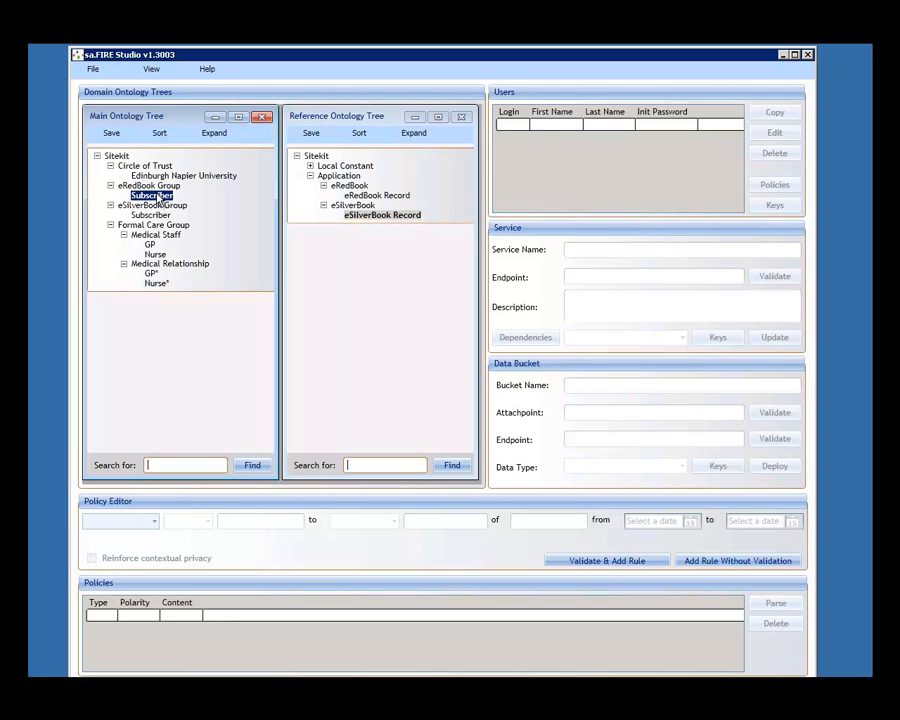
right_click(157, 198)
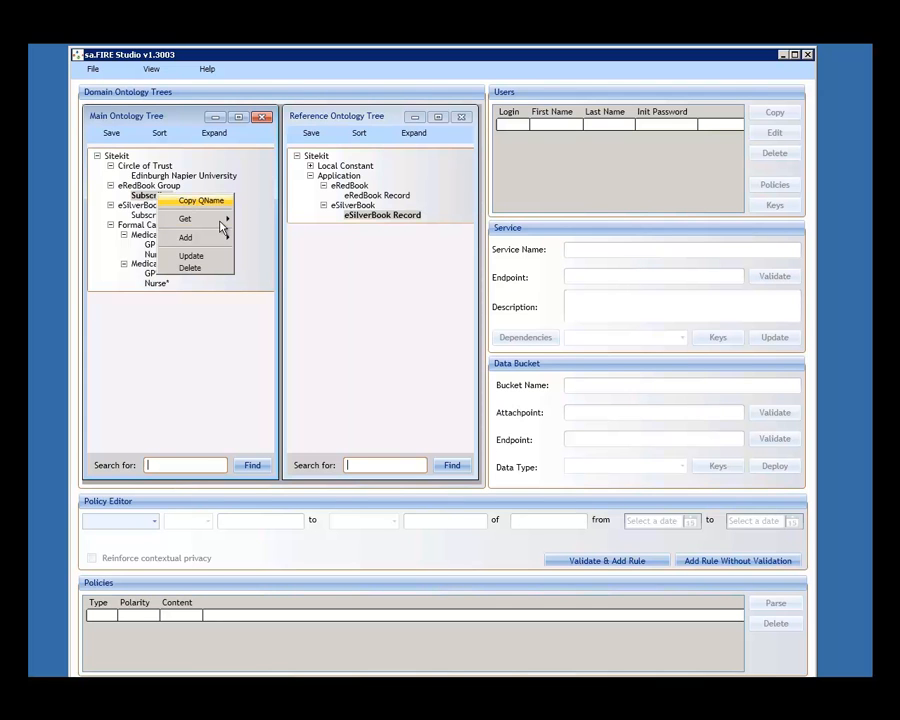
mouse_move(220, 222)
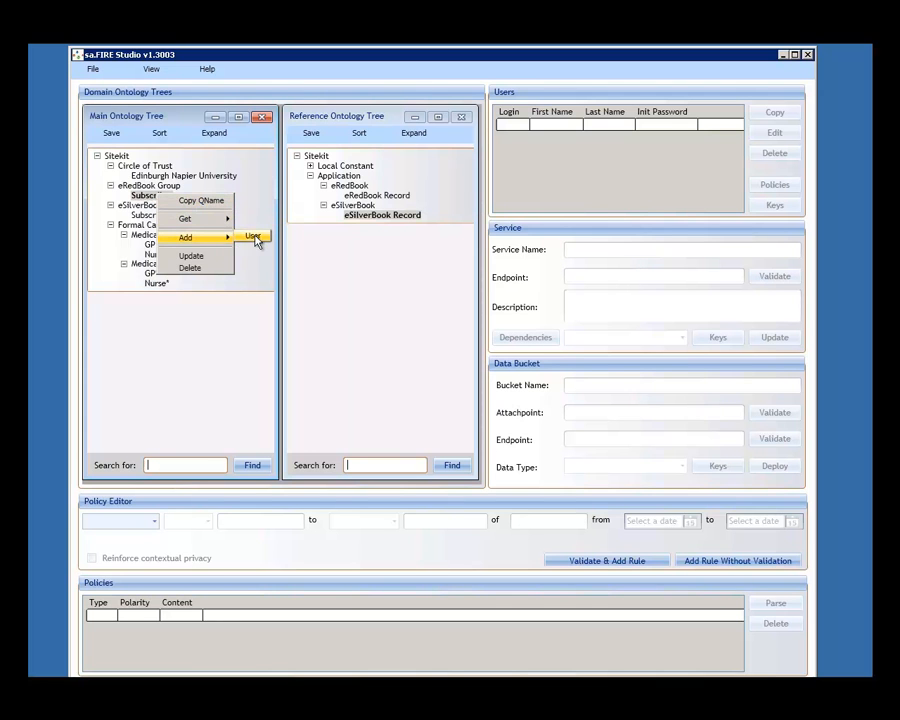
left_click(253, 237)
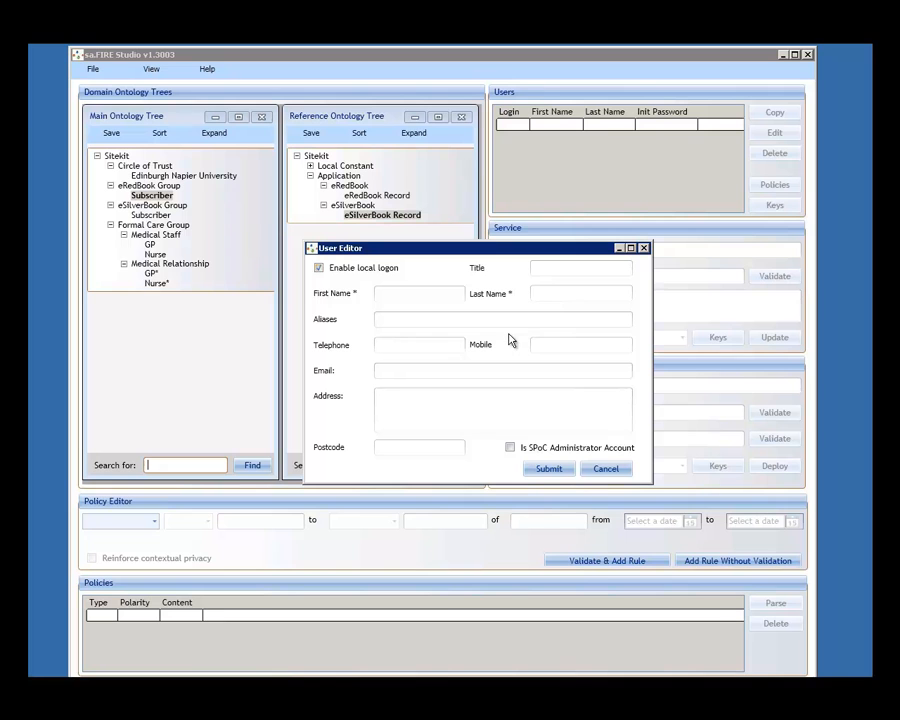
left_click(319, 269)
left_click(320, 270)
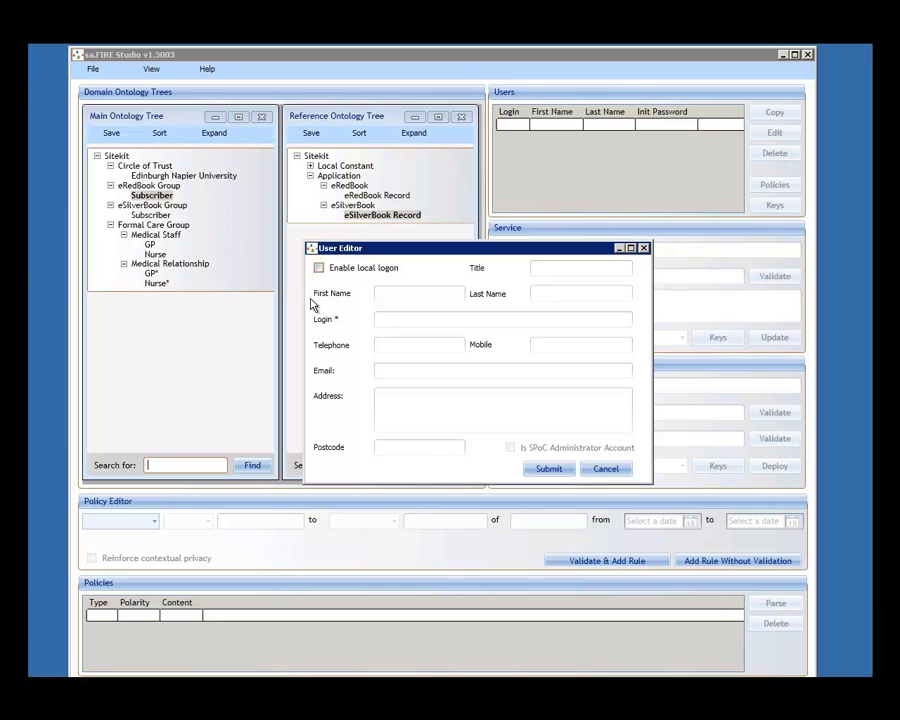
left_click(386, 320)
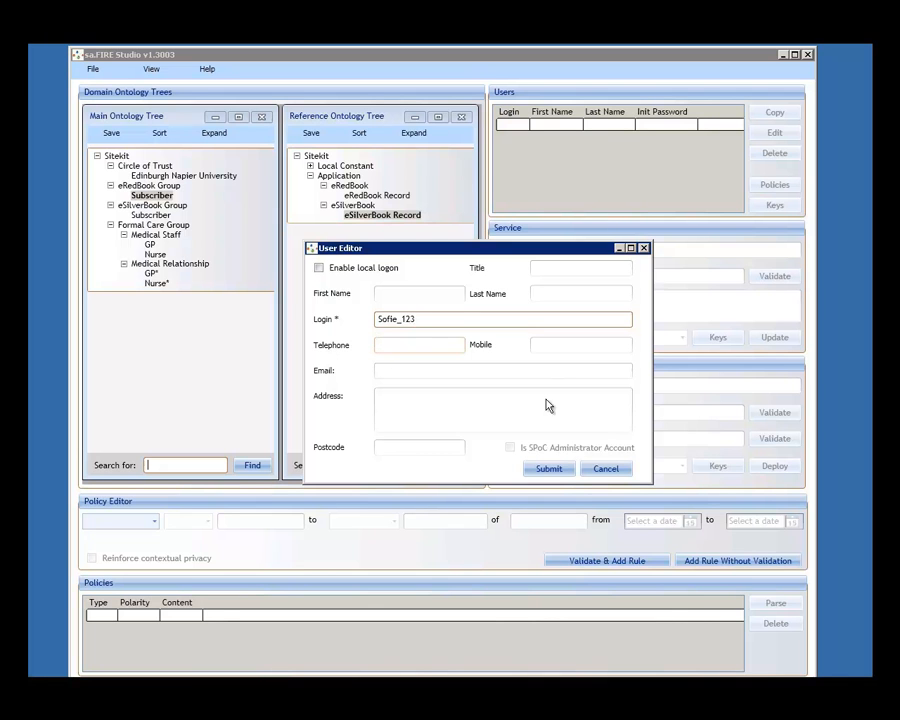
Enter the user's first name, last name and the title Miss, submit the new user and select it in the user list
left_click(423, 295)
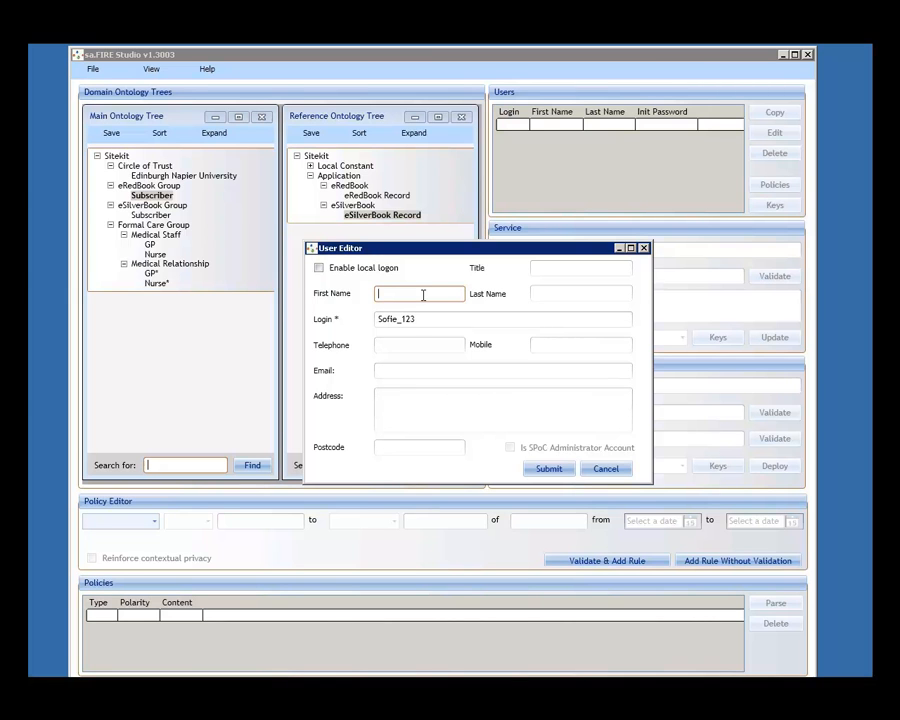
type("Sofie")
left_click(562, 293)
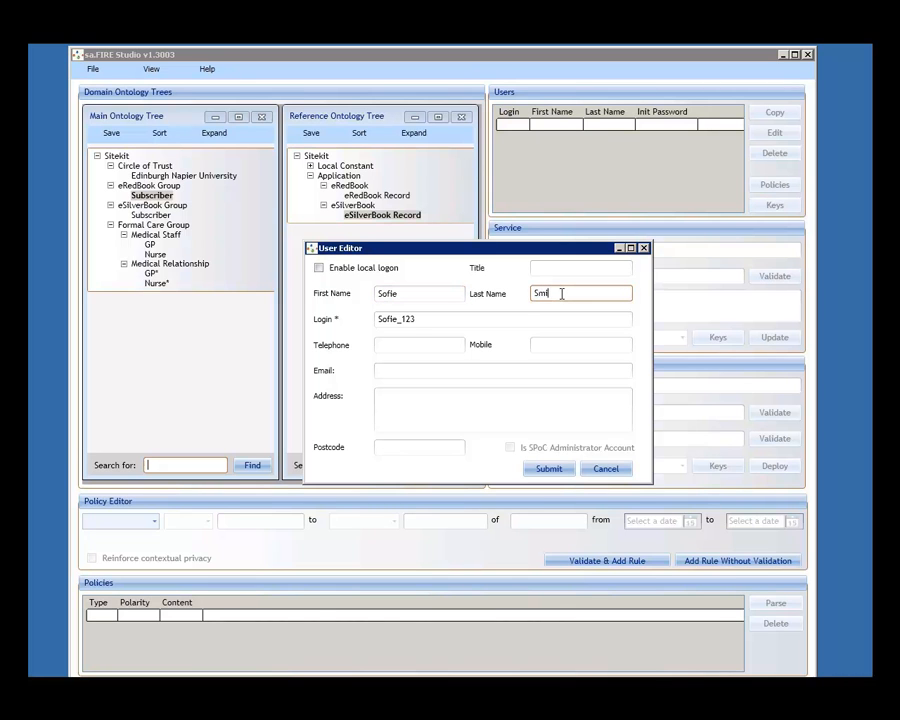
left_click(578, 268)
left_click(546, 472)
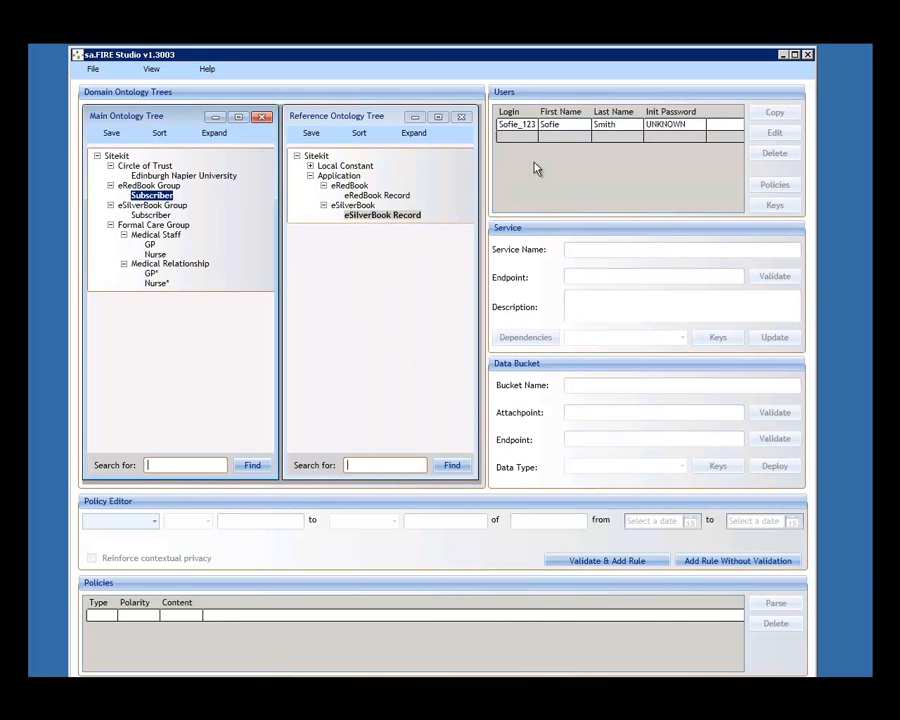
left_click(521, 127)
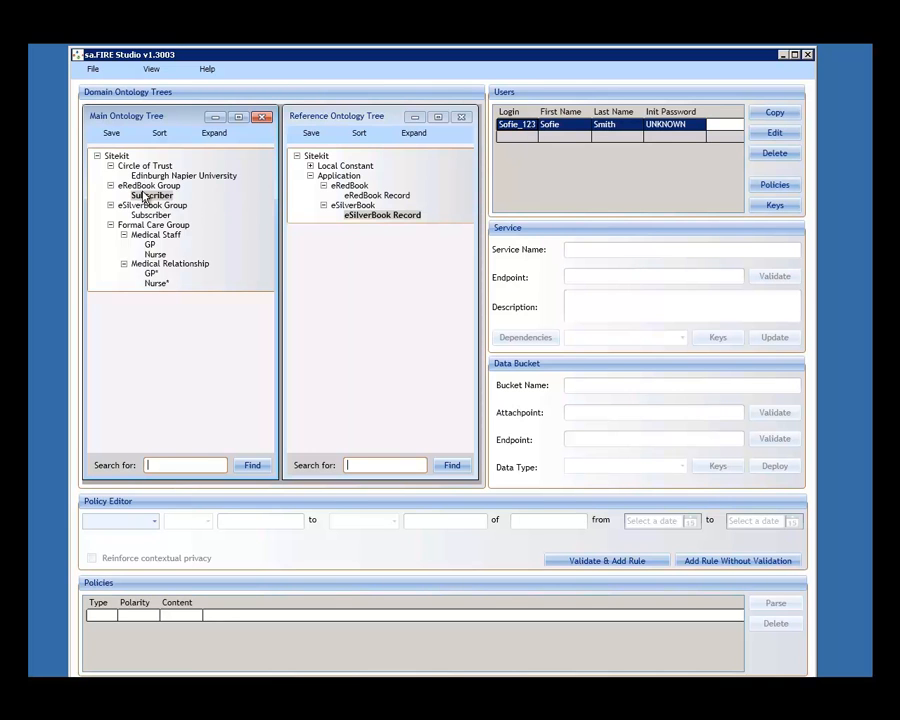
Retrieve the user details of the eSilverBook Group's Subscriber node
left_click(155, 216)
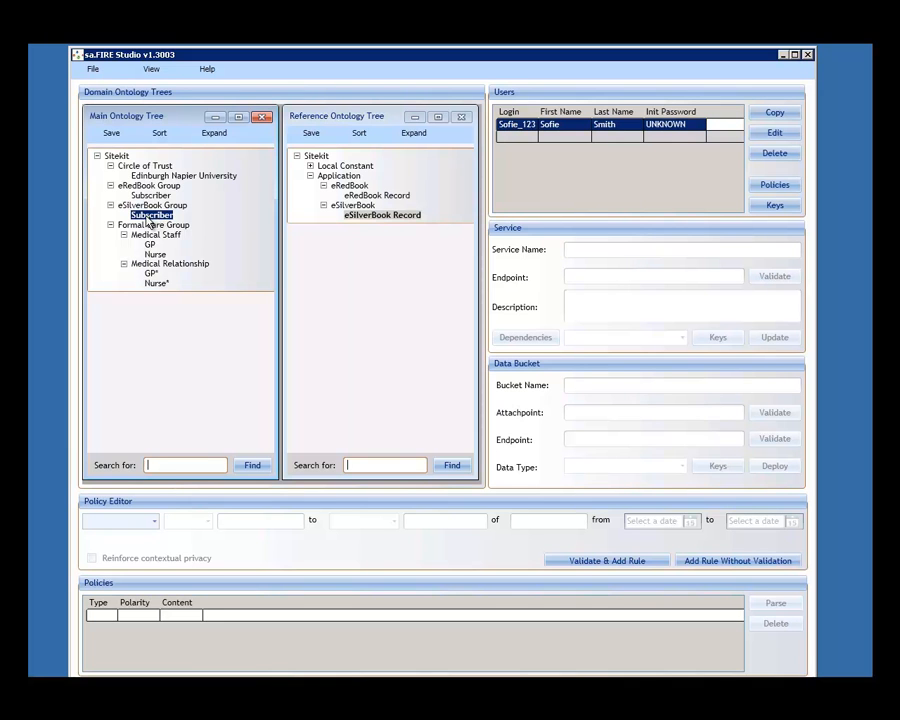
right_click(155, 217)
mouse_move(198, 243)
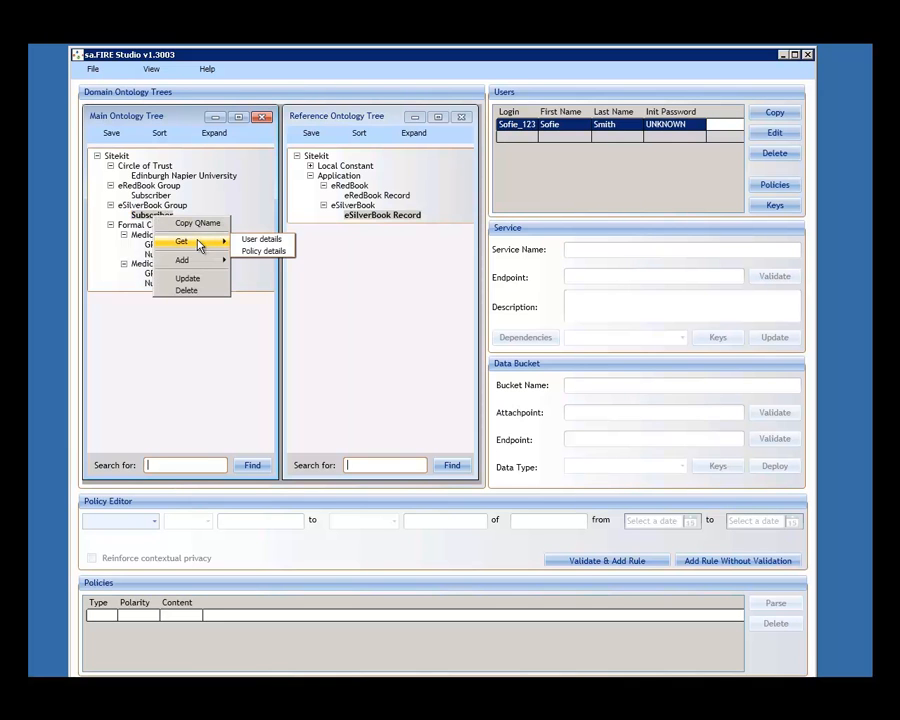
left_click(258, 240)
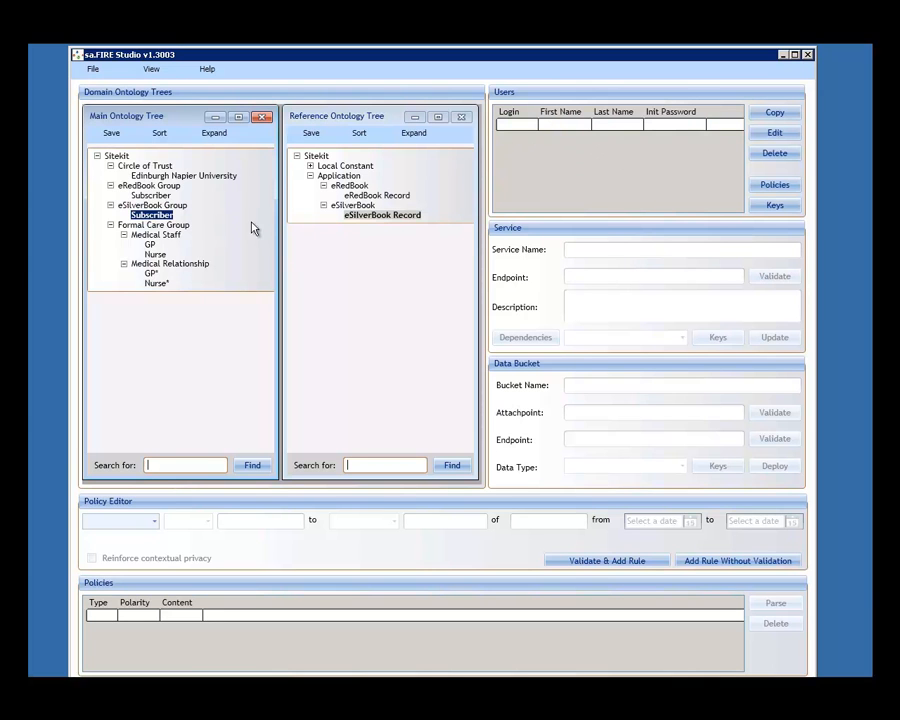
Retrieve the user details of the eRedBook Group's Subscriber node and view the new subscriber's record in the User Editor
right_click(157, 196)
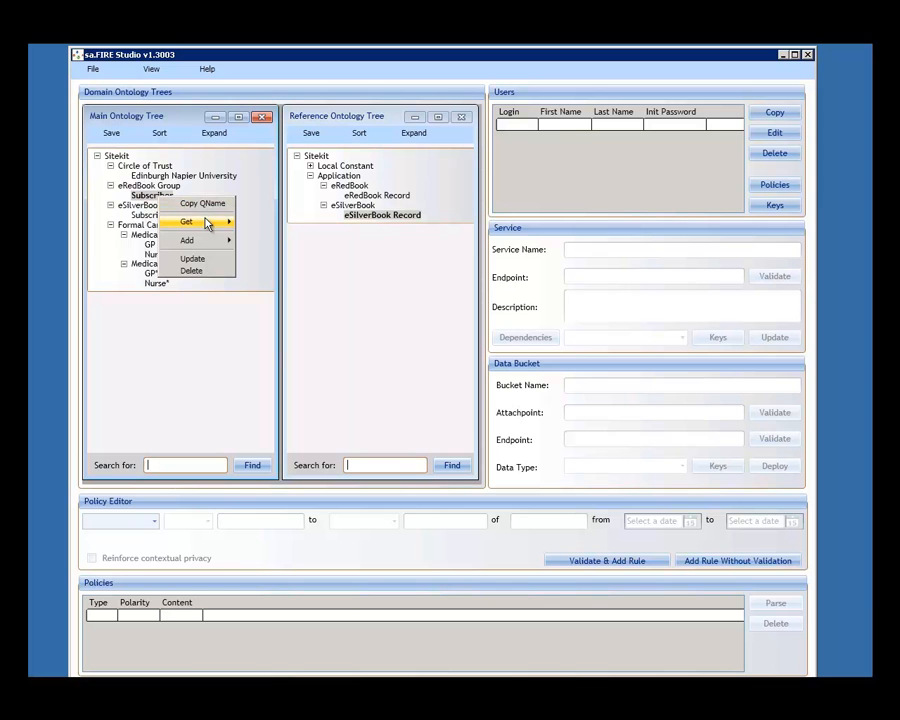
mouse_move(208, 222)
left_click(259, 222)
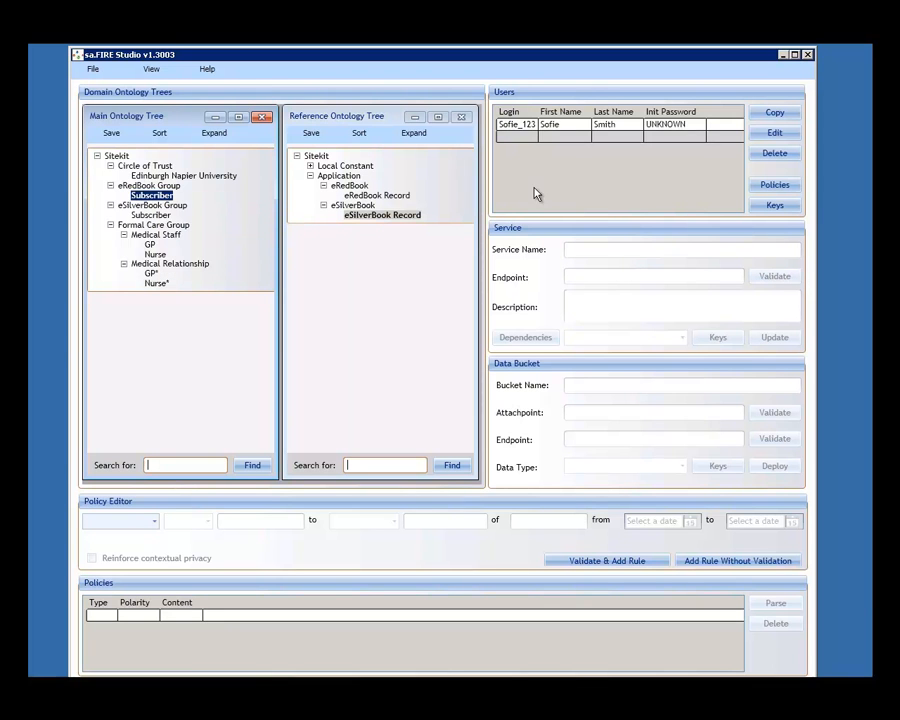
left_click(526, 128)
left_click(774, 132)
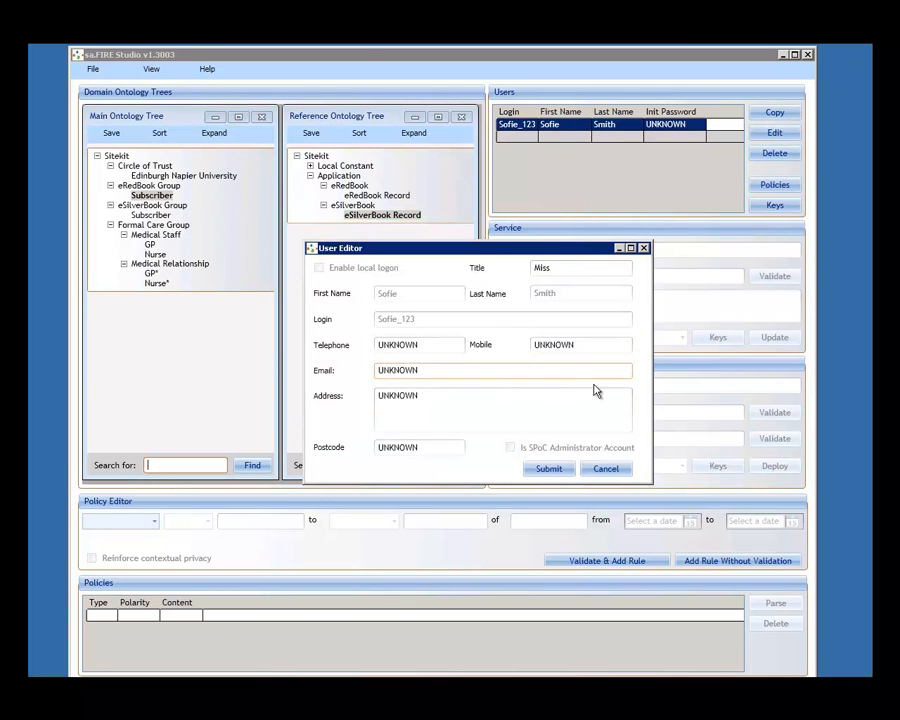
left_click(643, 248)
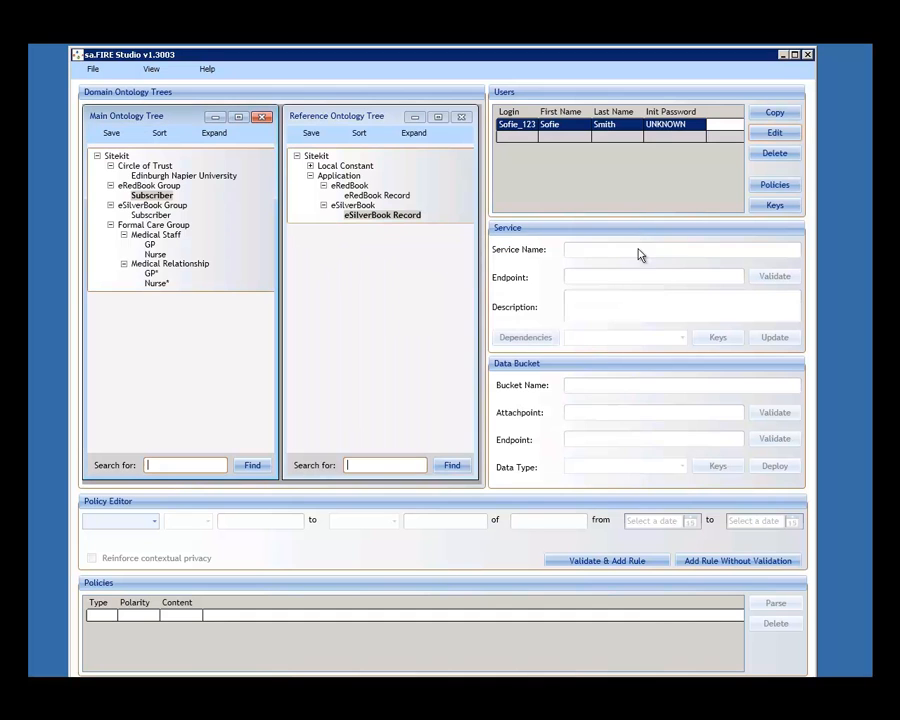
Switch to the sa.FIRE LiU Demo request form and examine the data owner's identity, requester's role, relationship and data attribute
left_click(418, 331)
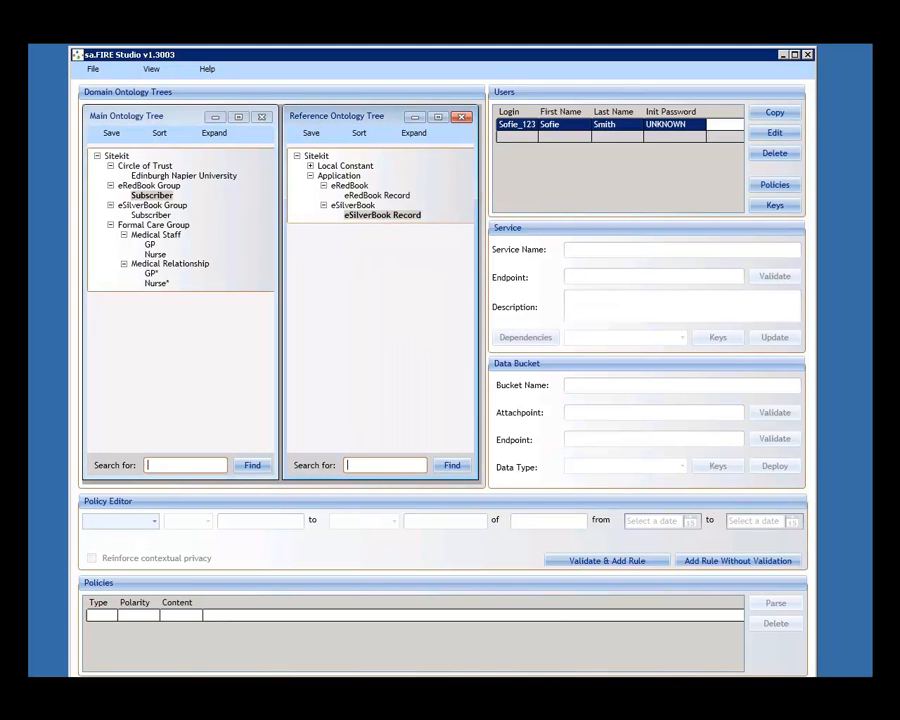
left_click(428, 690)
left_click_drag(341, 315, 383, 316)
left_click(383, 316)
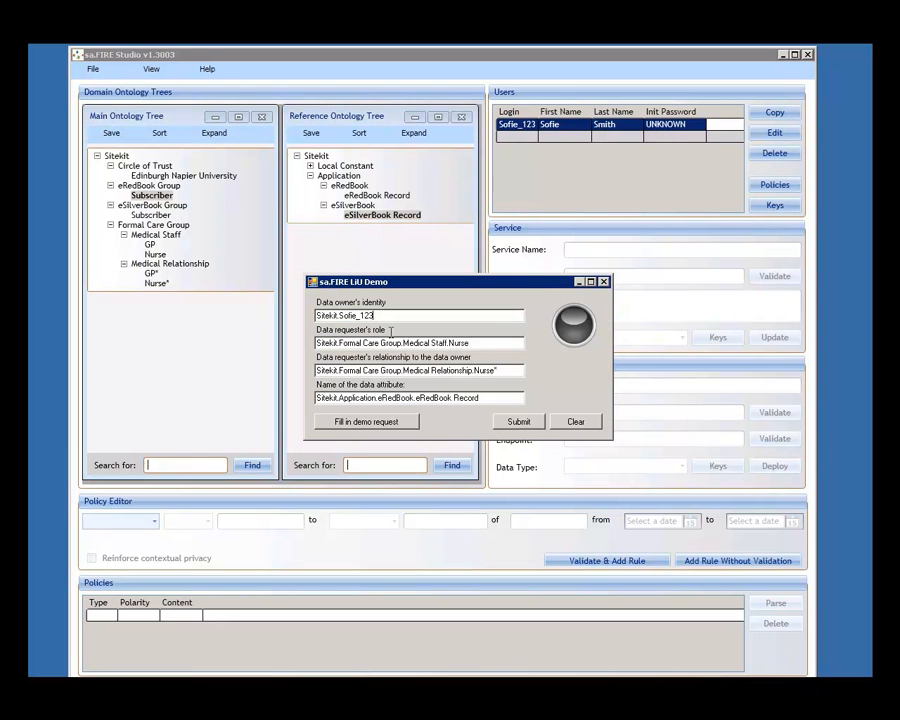
double_click(450, 343)
double_click(507, 373)
double_click(433, 398)
left_click_drag(473, 402, 489, 403)
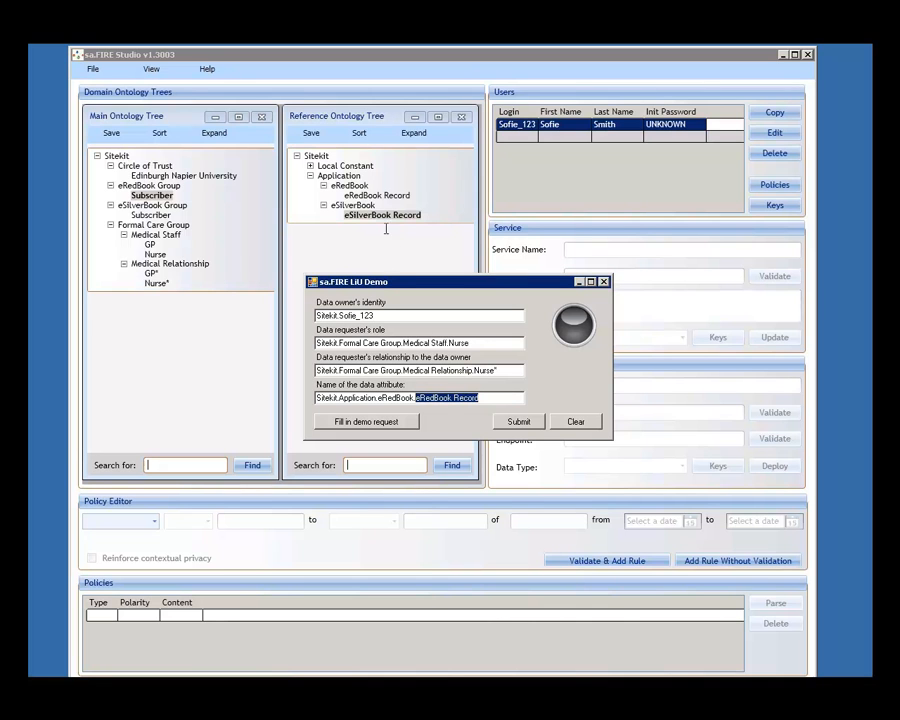
left_click(486, 399)
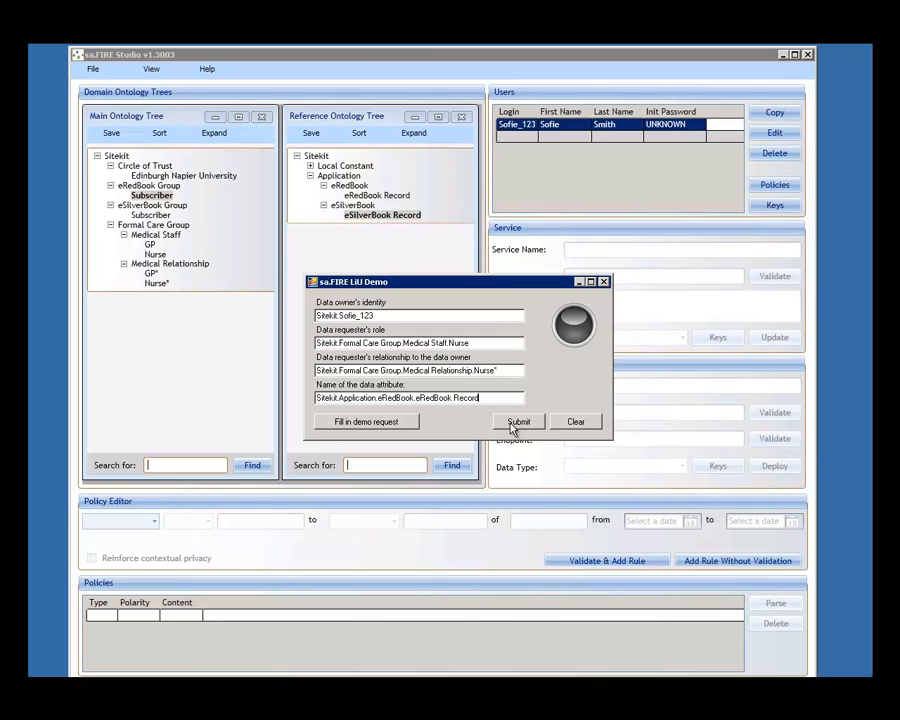
Check the data owner's identity and submit the Nurse's demo request for the eRedBook Record
left_click_drag(339, 316, 393, 318)
left_click(393, 318)
left_click(519, 427)
Review the submitted request's requester role, relationship and data attribute, and return to sa.FIRE Studio
left_click_drag(481, 342, 310, 342)
left_click_drag(502, 369, 308, 369)
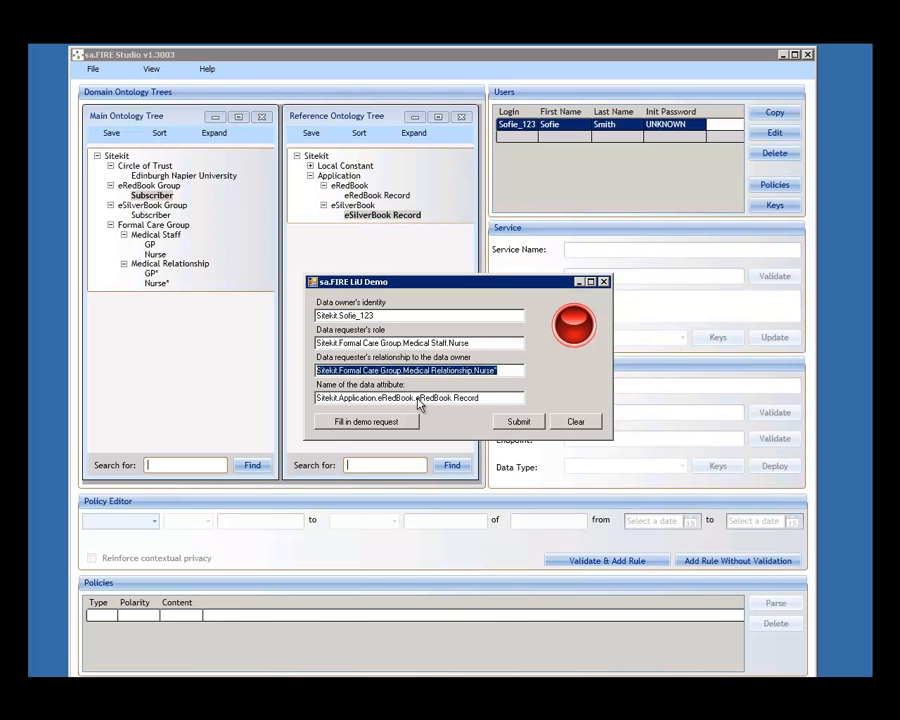
left_click_drag(480, 397, 300, 395)
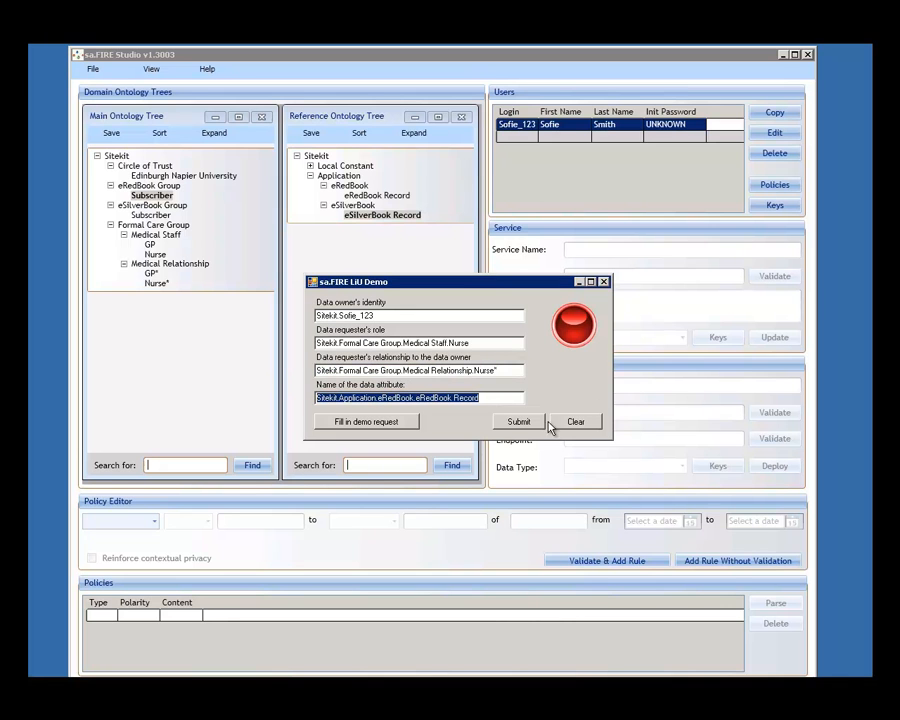
left_click(579, 283)
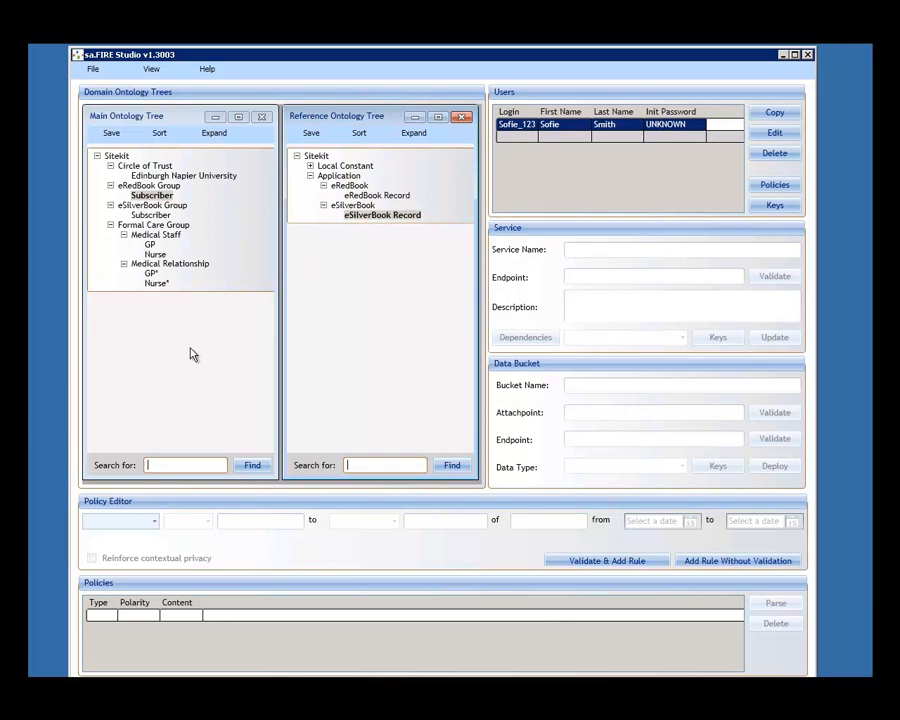
Select Medical Staff and eRedBook Record in the trees, and start a Delegation policy with the action Permit
left_click(176, 238)
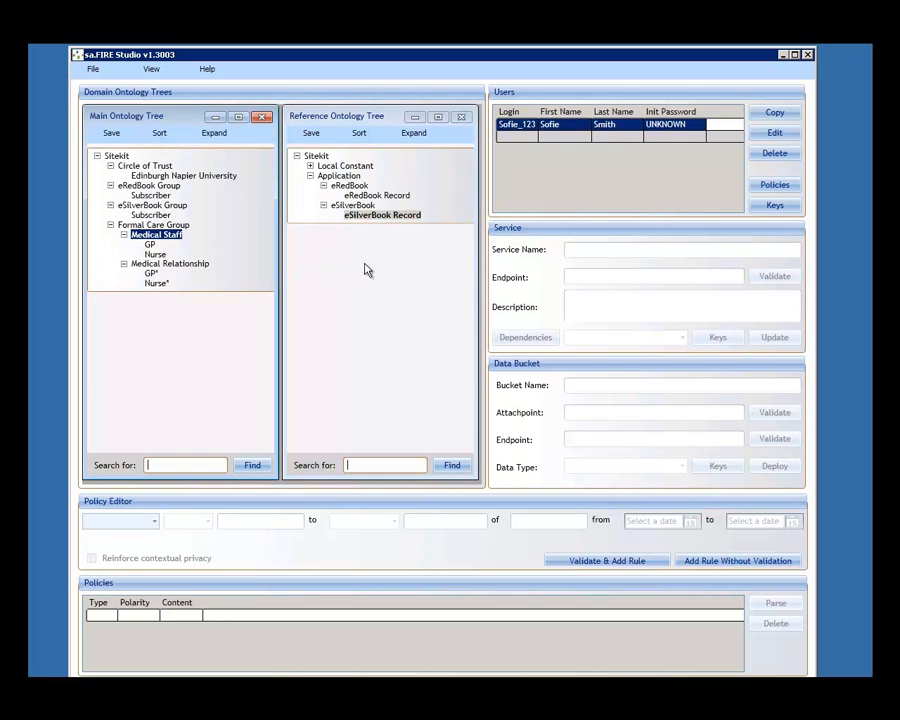
left_click(399, 198)
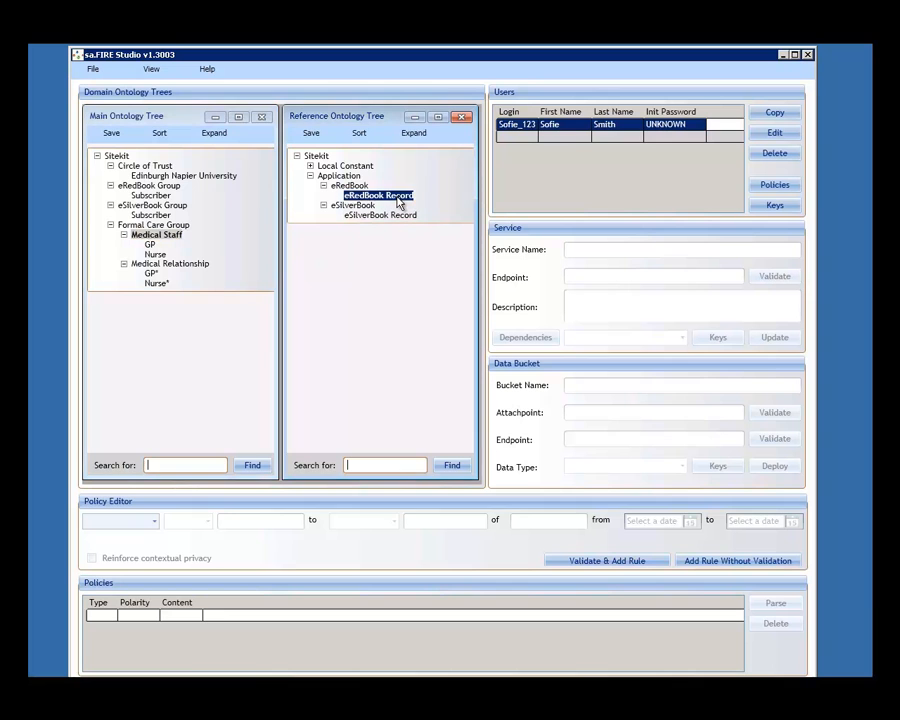
left_click(154, 522)
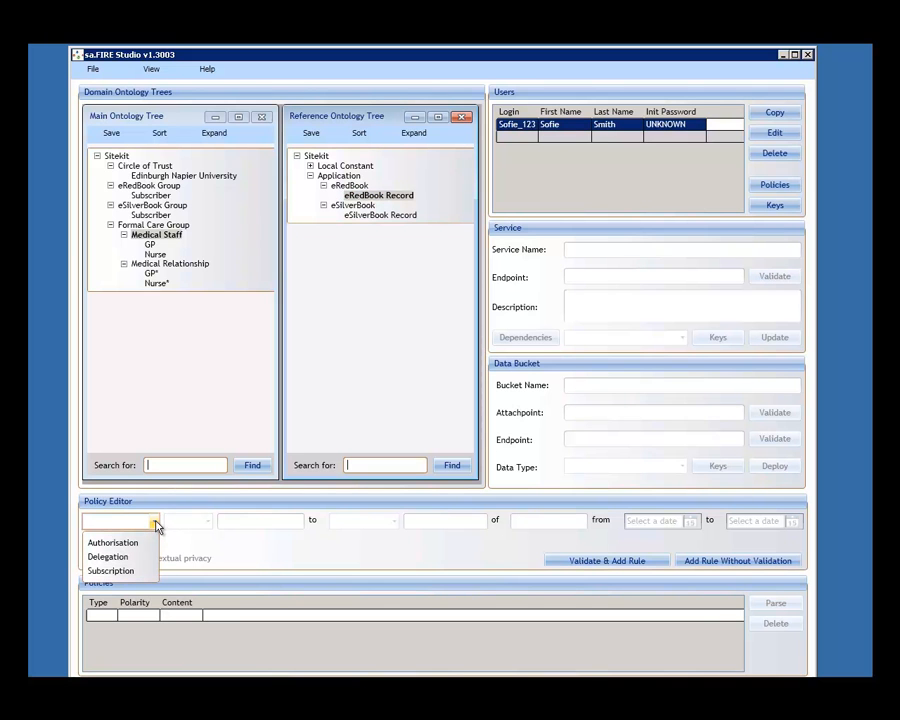
left_click(121, 563)
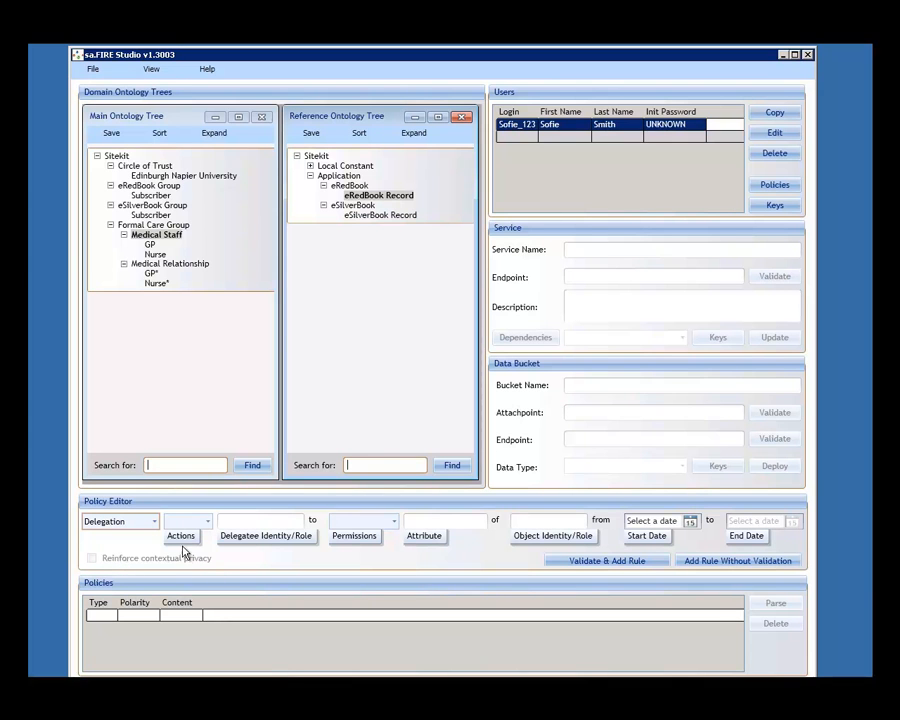
left_click(208, 522)
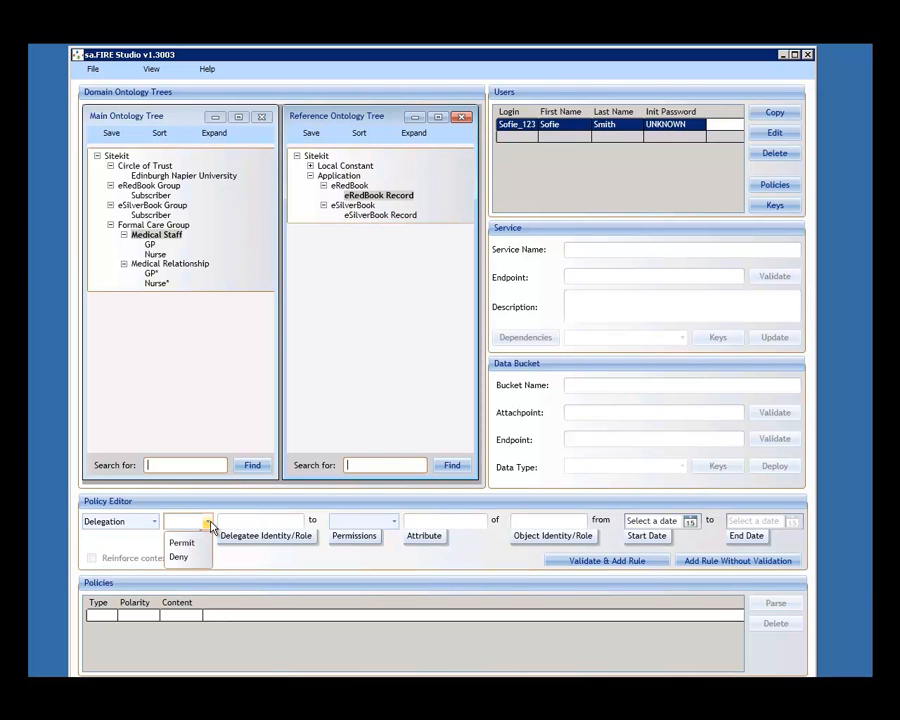
left_click(192, 542)
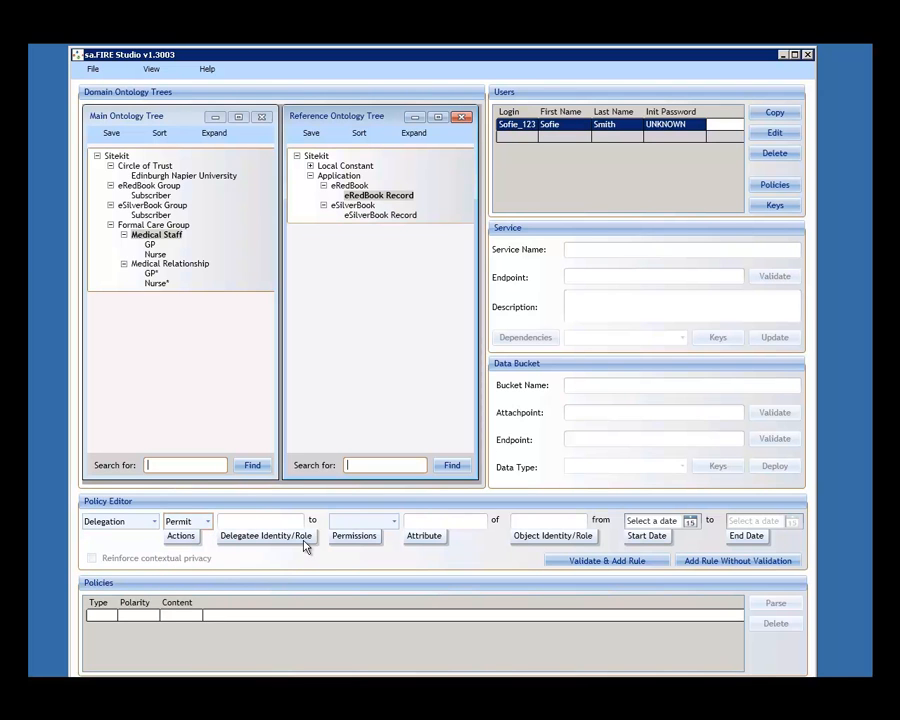
Set the policy's delegatee to the qualified name of Medical Staff and its permission to Read & Write
left_click(279, 522)
right_click(174, 237)
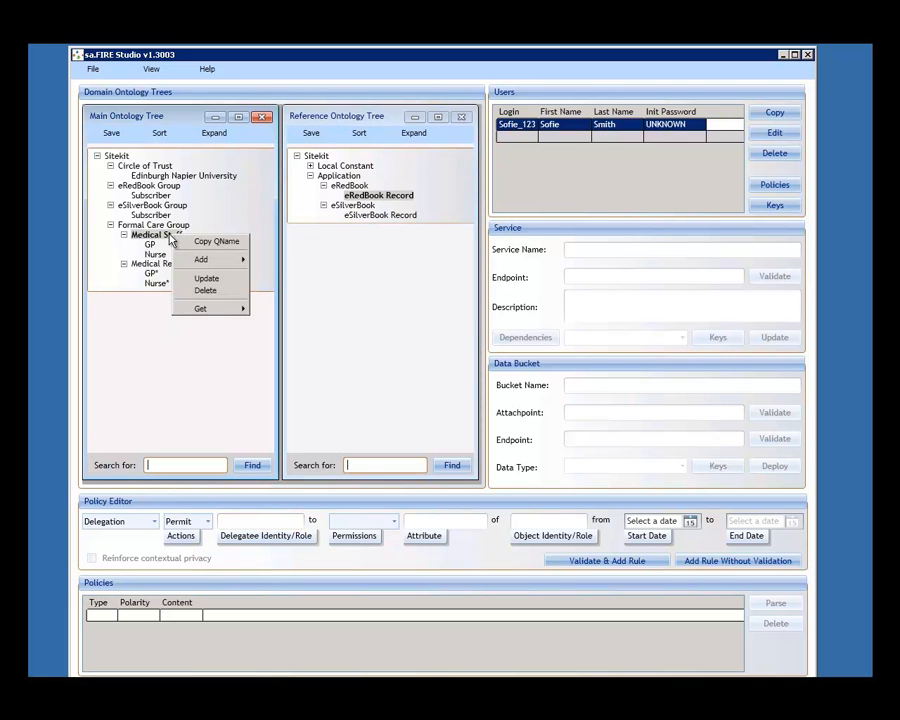
left_click(232, 243)
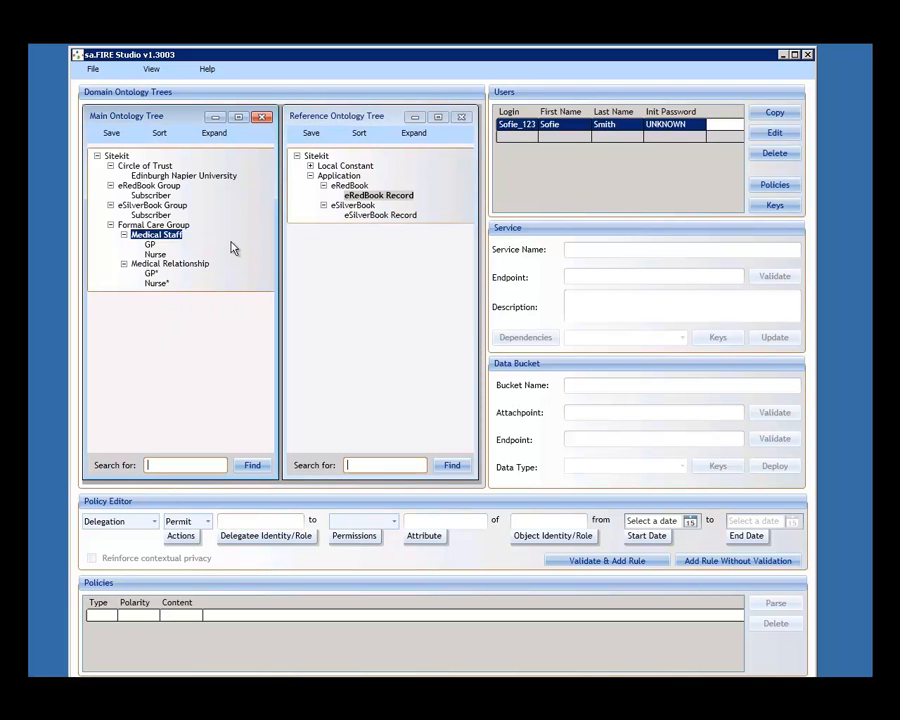
left_click(250, 518)
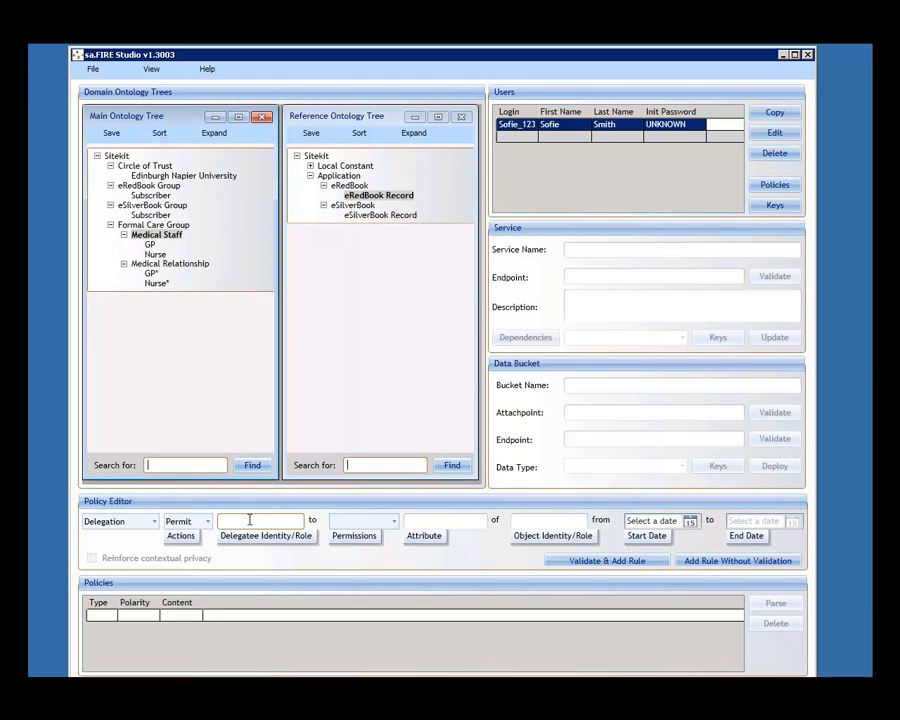
right_click(250, 520)
left_click(274, 550)
left_click(395, 522)
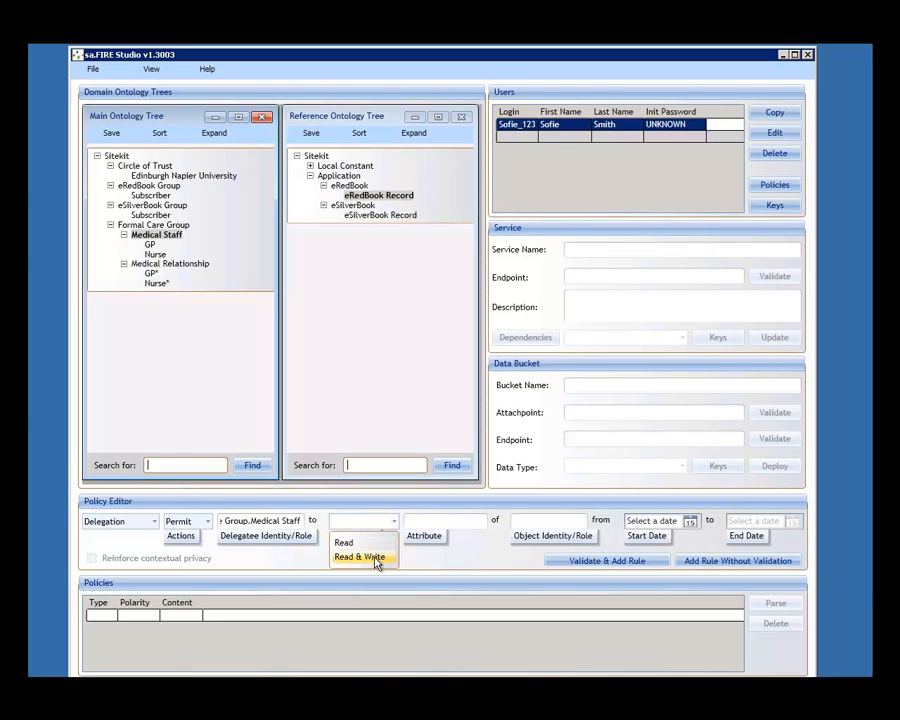
left_click(376, 563)
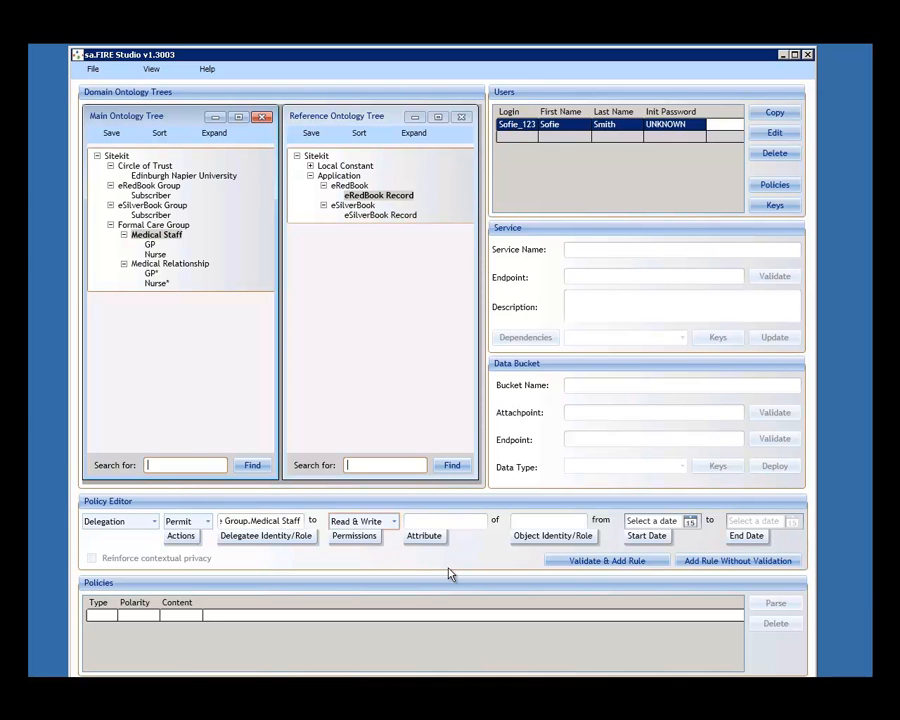
Copy the qualified name of eRedBook Record from the Reference Ontology Tree into the policy's attribute
left_click(458, 521)
right_click(392, 198)
left_click(415, 201)
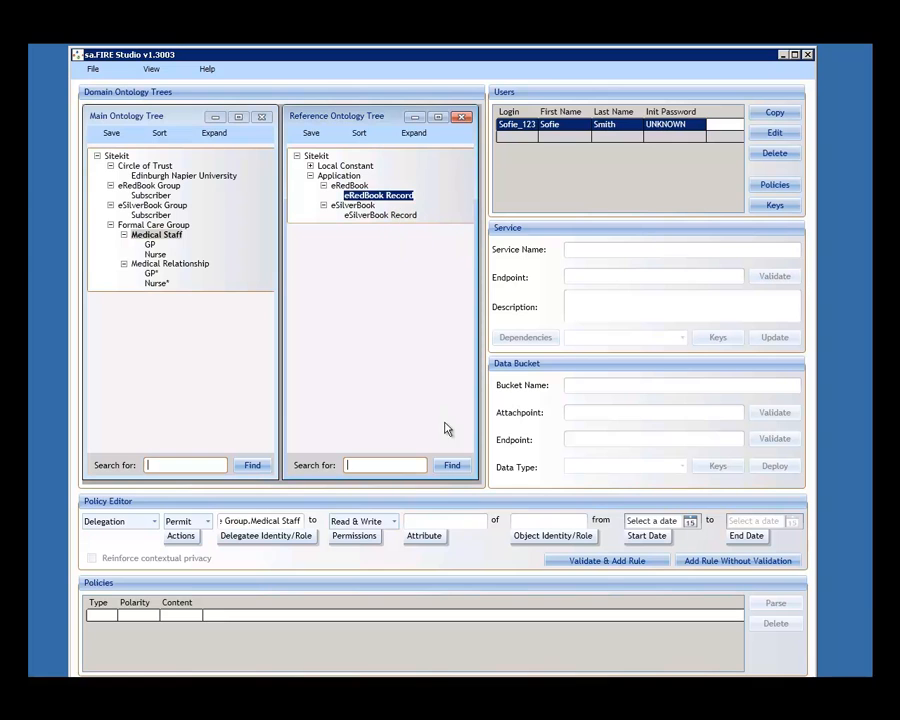
right_click(453, 524)
left_click(485, 549)
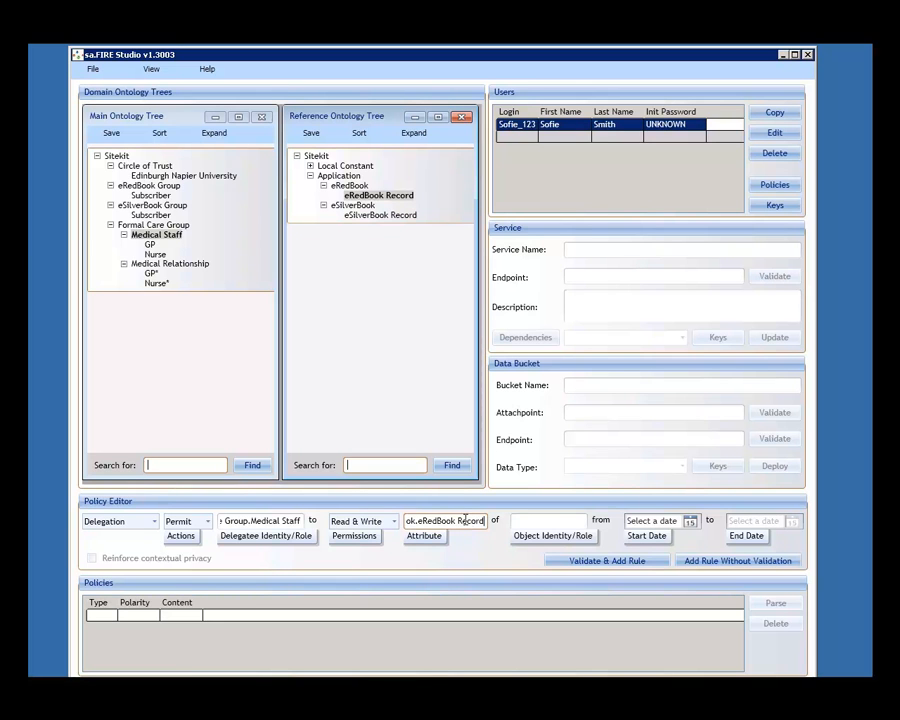
Copy the listed user's identity into the policy's object identity
left_click(528, 520)
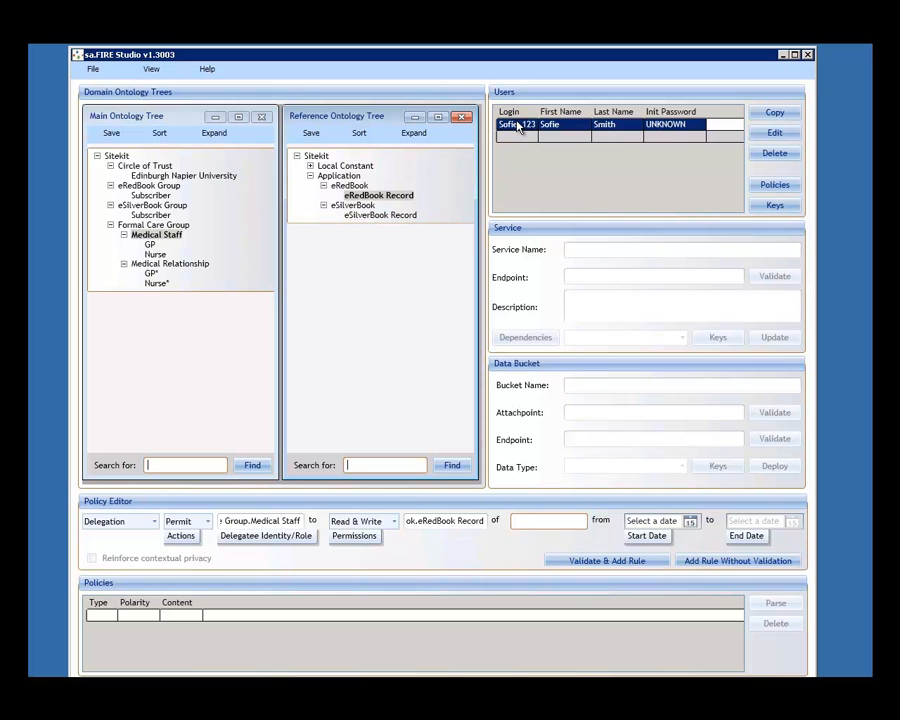
left_click(770, 116)
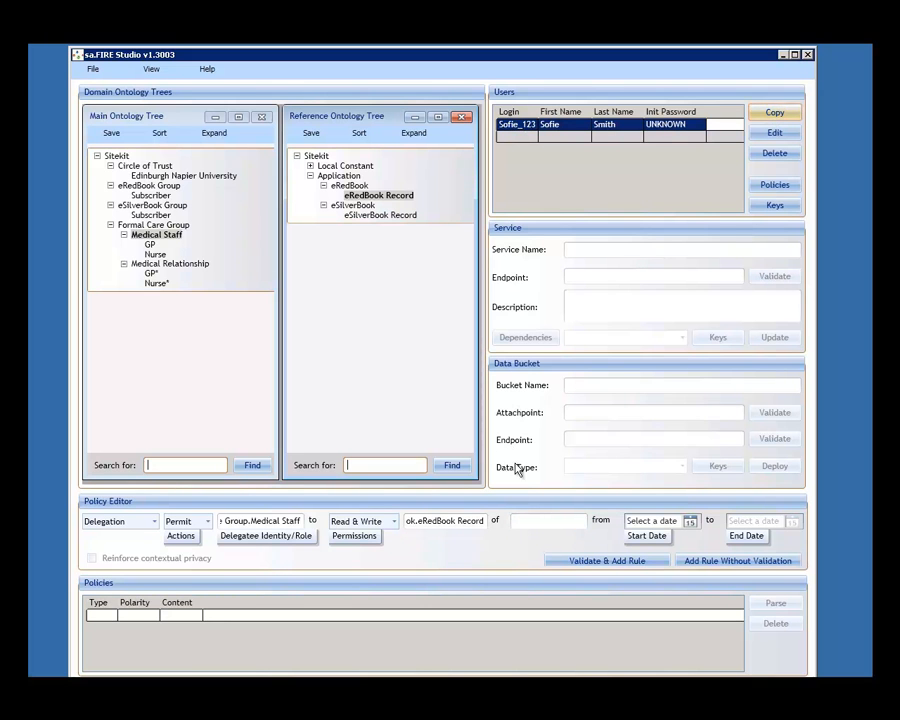
right_click(530, 521)
left_click(555, 556)
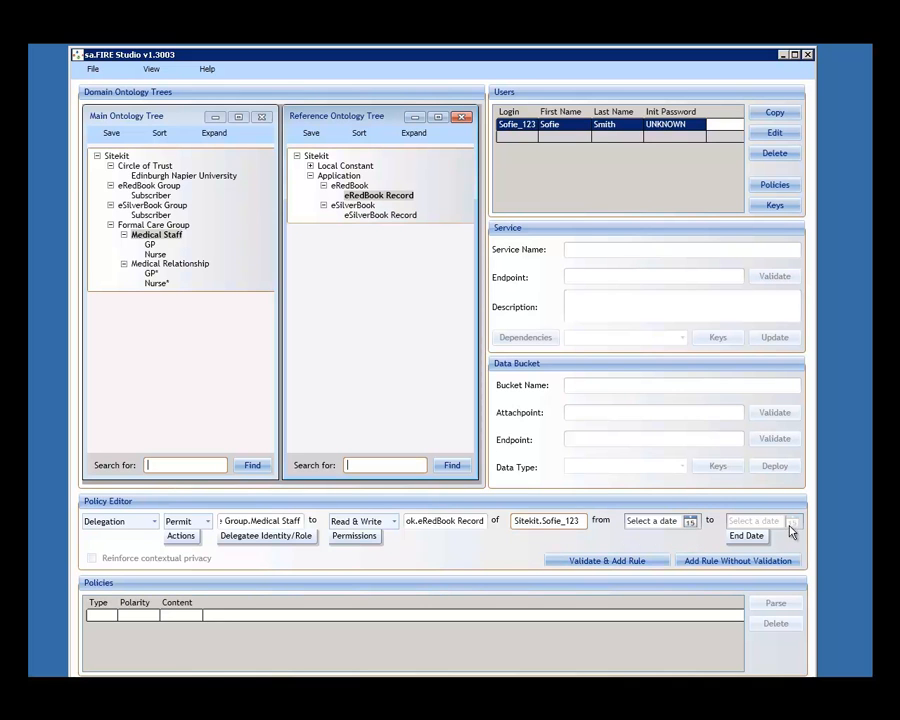
Set the policy period from 25/10/2012 to 01/05/2013, and add the rule with validation
left_click(690, 528)
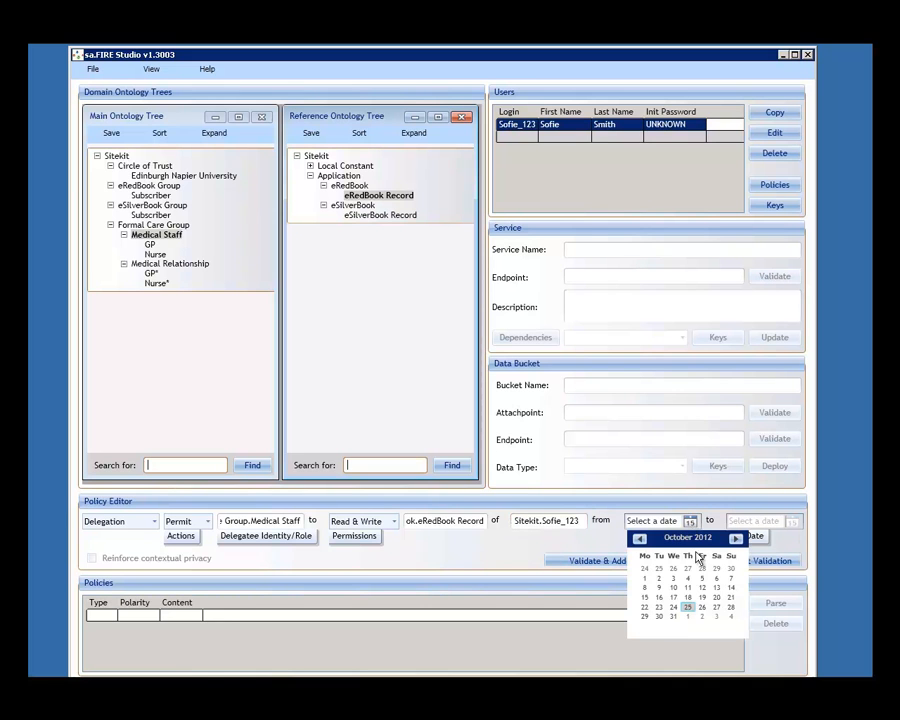
left_click(690, 606)
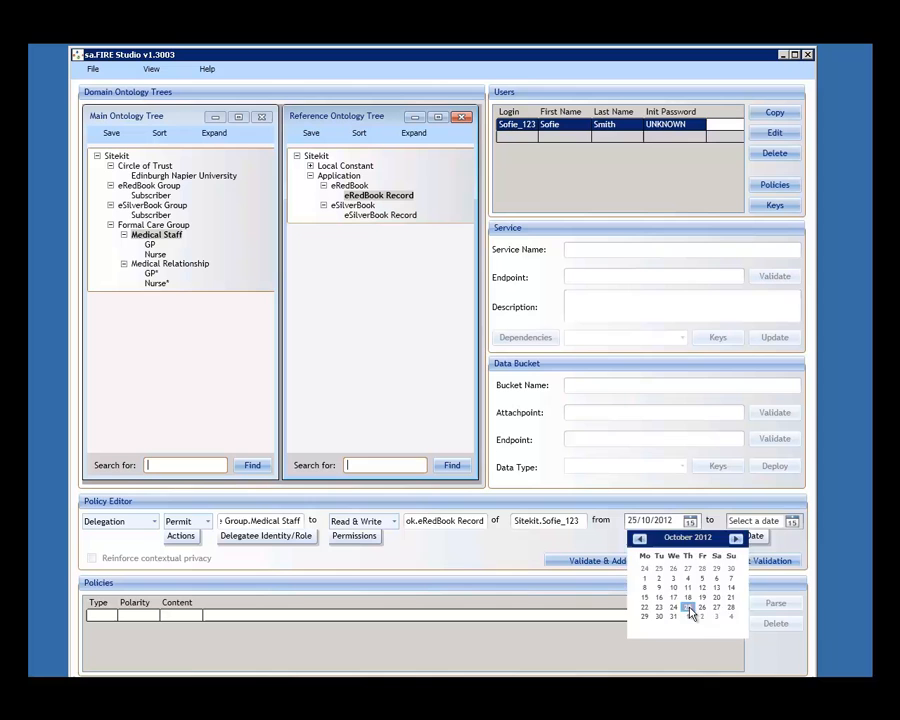
left_click(792, 521)
left_click(839, 538)
left_click(839, 538)
left_click(839, 538)
left_click(839, 538)
left_click(839, 538)
left_click(839, 538)
left_click(839, 538)
left_click(775, 568)
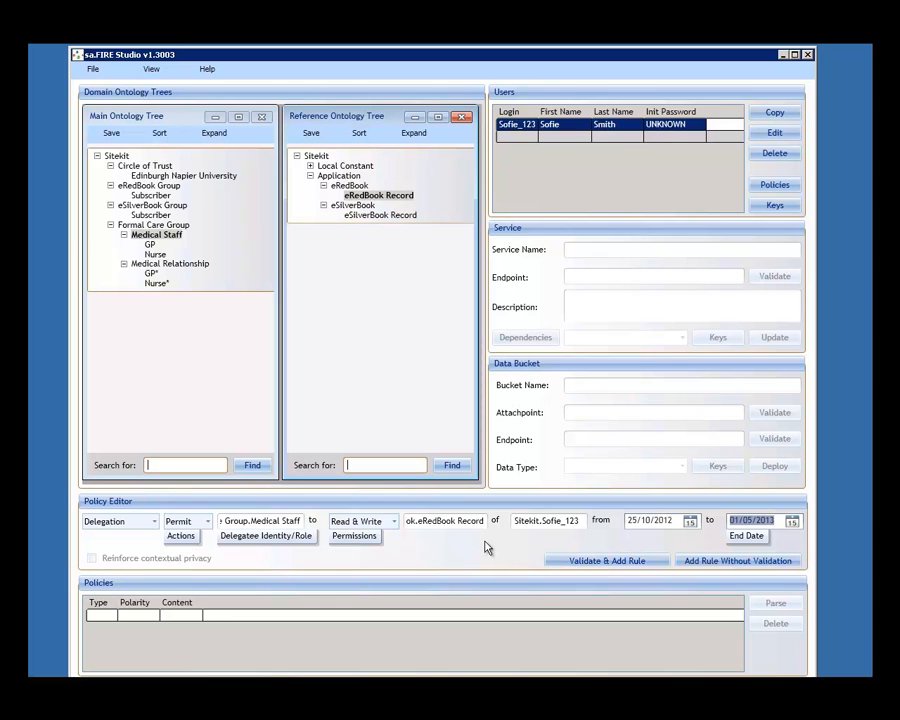
left_click(586, 563)
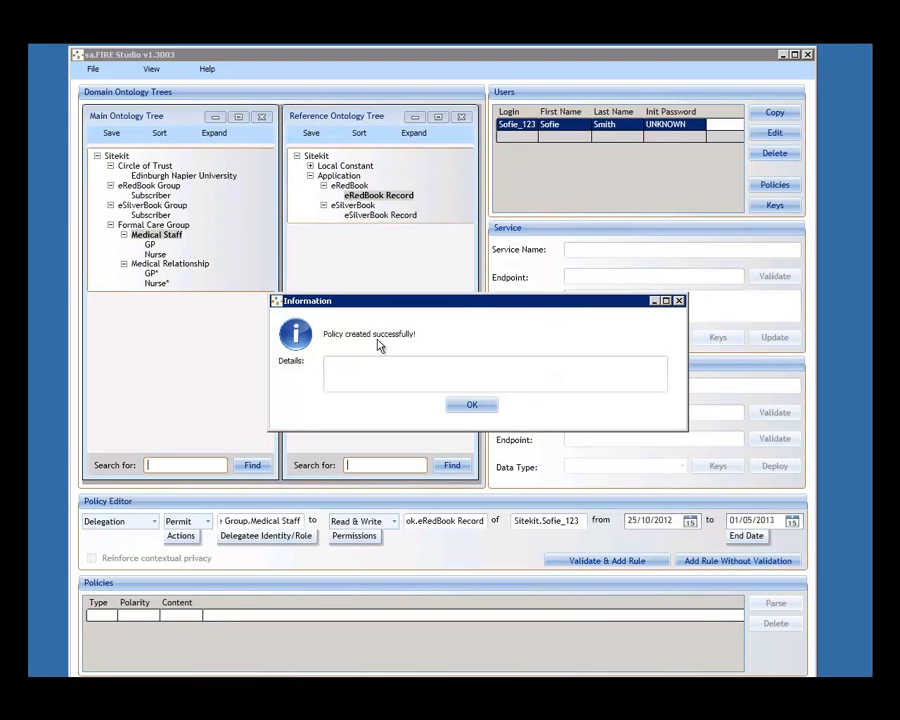
left_click(469, 405)
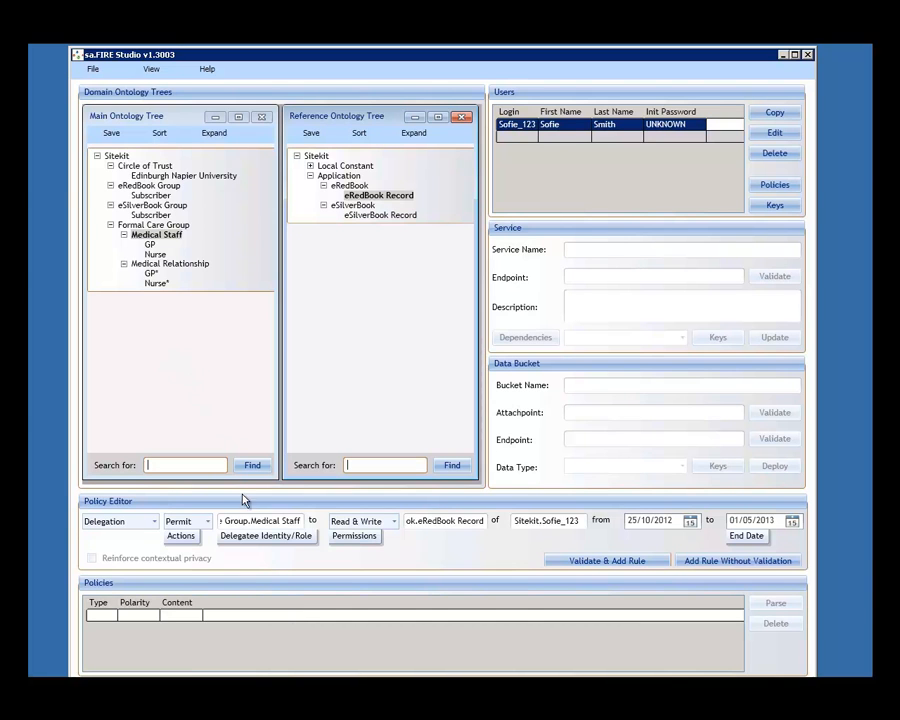
Get the policy details of Medical Staff and inspect the content of the Delegation policy
right_click(168, 238)
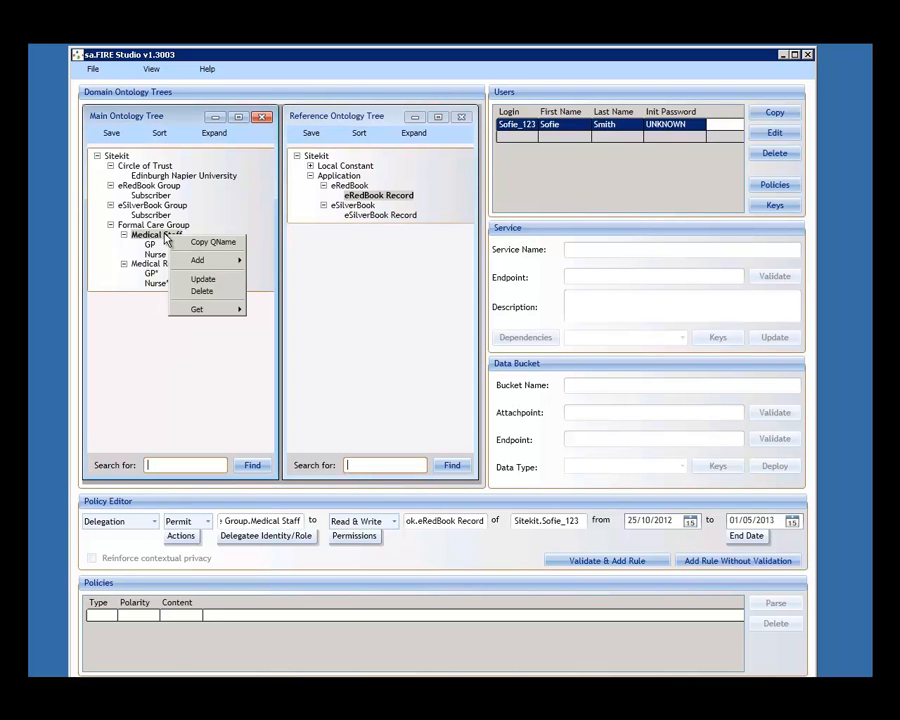
mouse_move(221, 312)
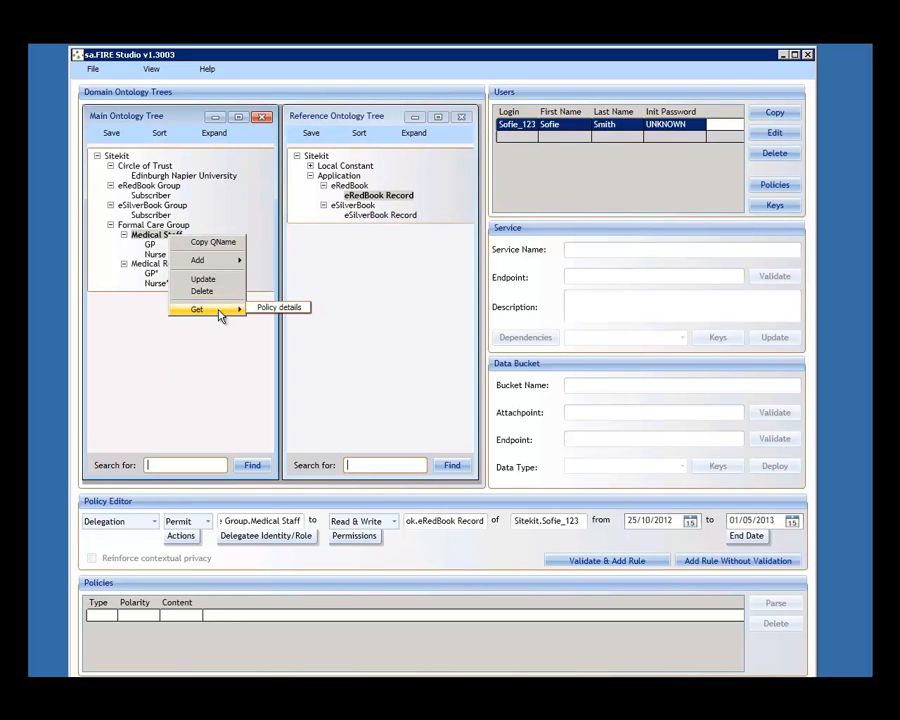
left_click(279, 308)
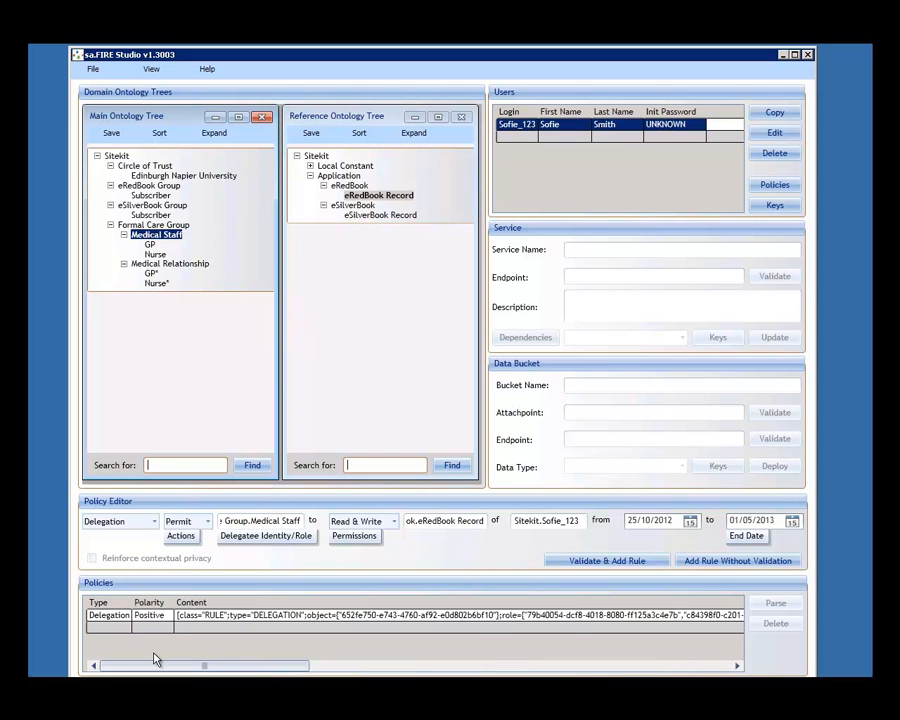
left_click(118, 622)
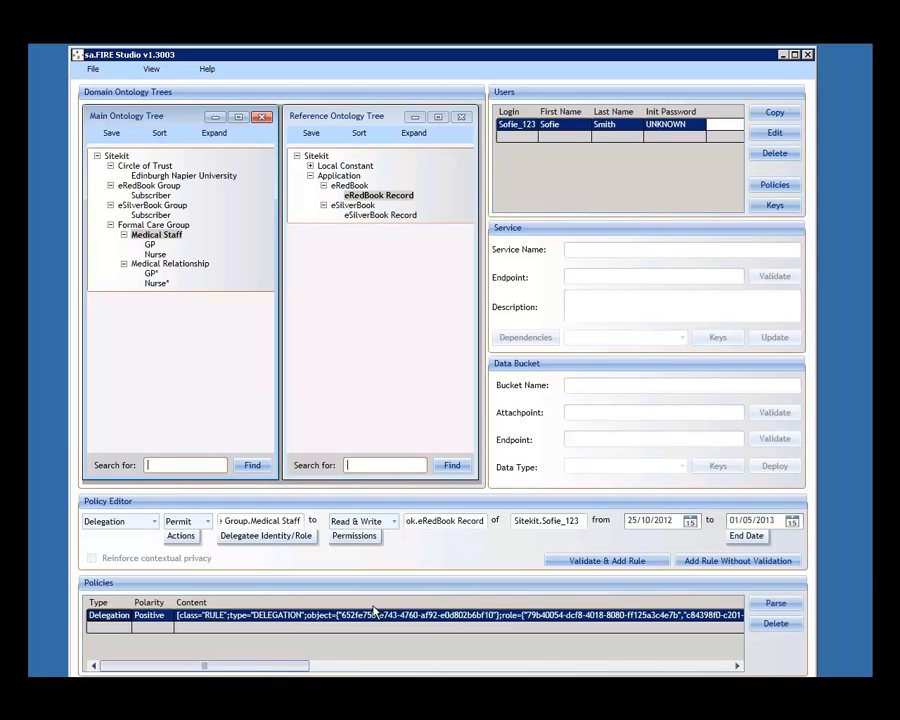
left_click_drag(291, 667, 222, 668)
Parse the selected Delegation policy to read its meaning, and review the GP and Nurse roles under Medical Staff
left_click(784, 608)
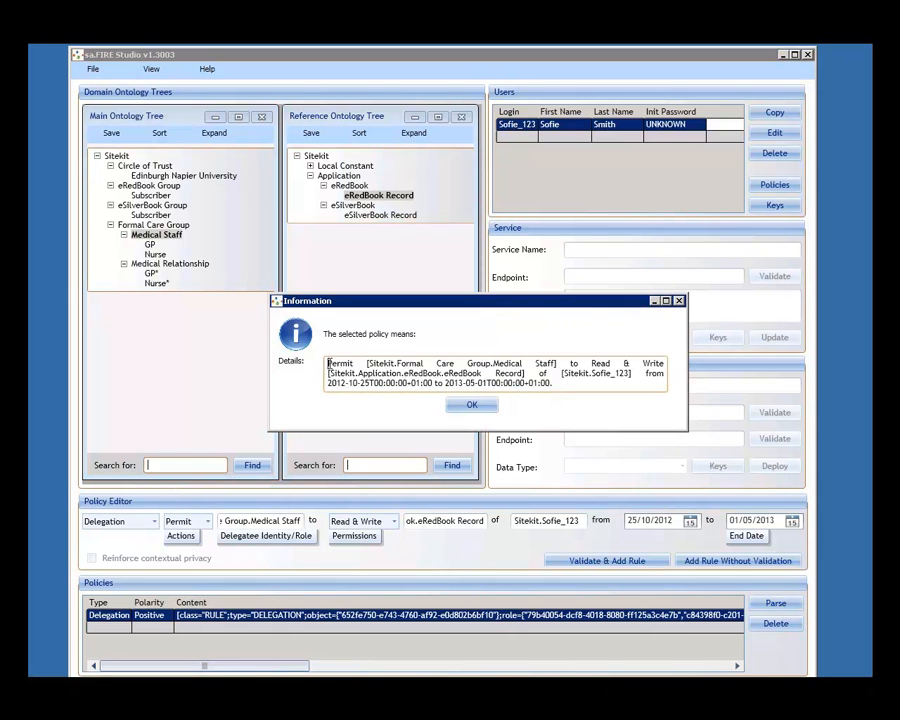
left_click_drag(327, 363, 557, 382)
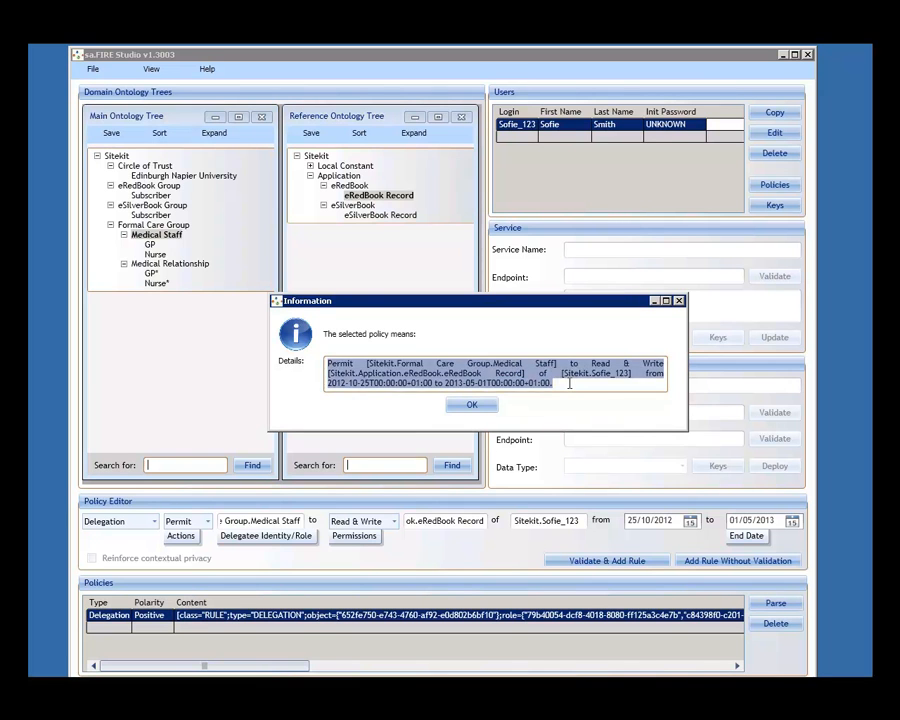
left_click(569, 384)
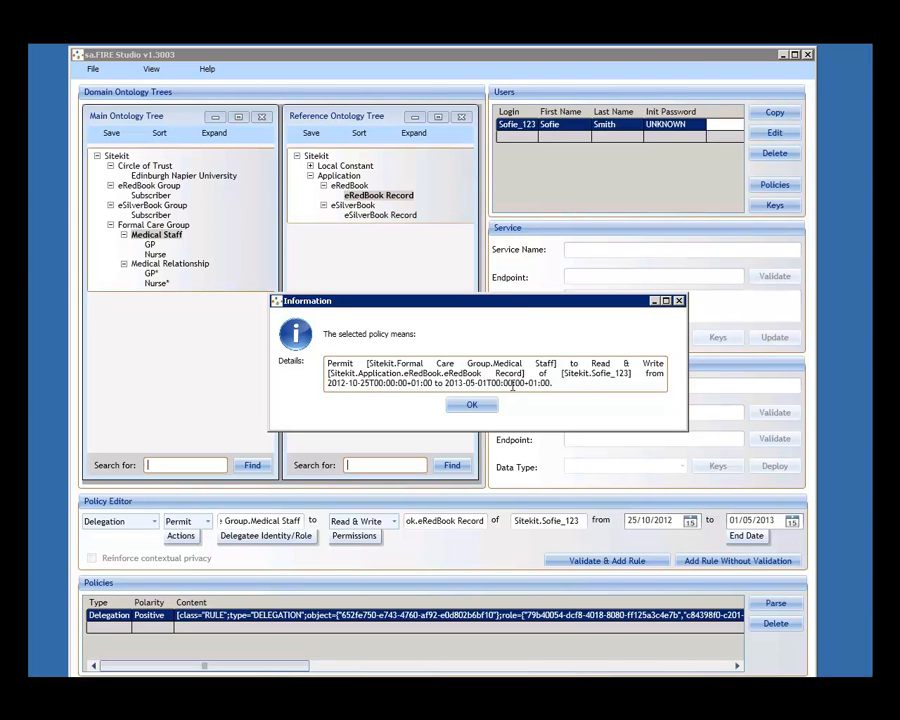
left_click(472, 404)
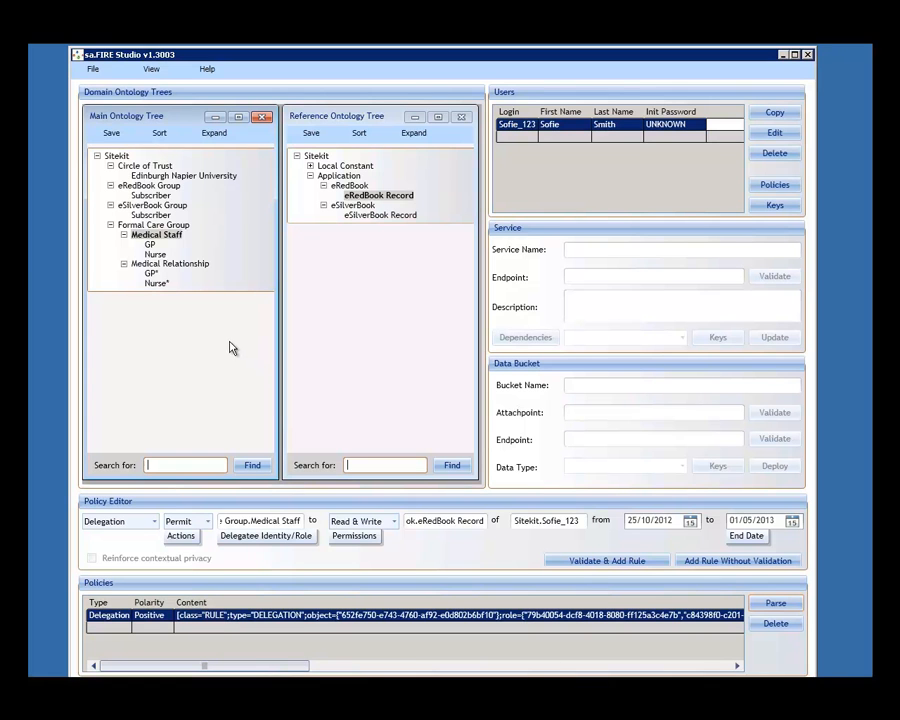
left_click(150, 245)
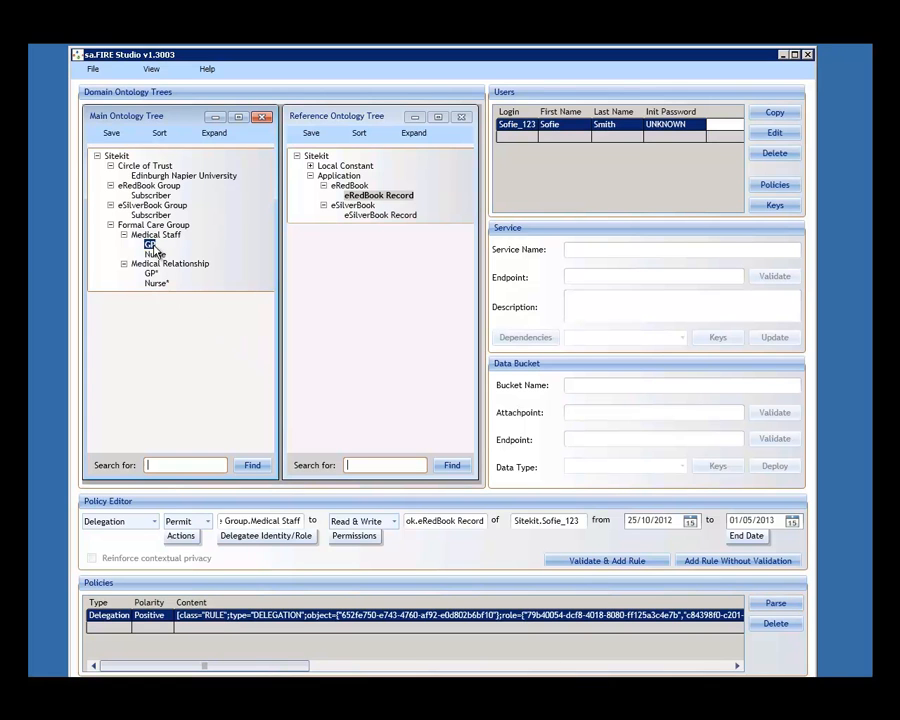
left_click(158, 255)
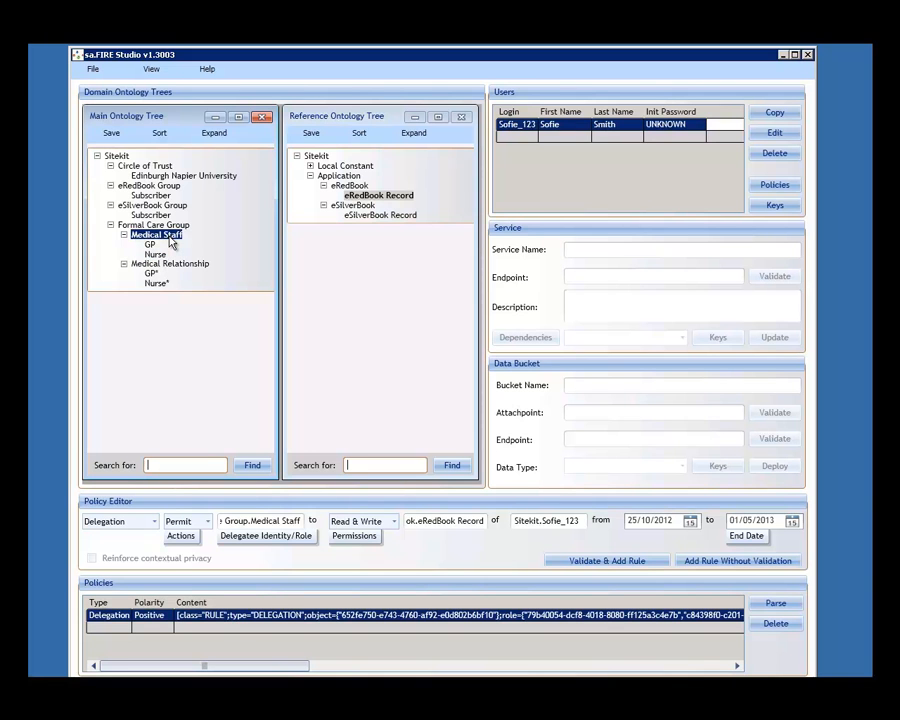
Switch to the sa.FIRE LiU Demo form, check the requester's role, resubmit the Nurse's request and return to sa.FIRE Studio
left_click(375, 692)
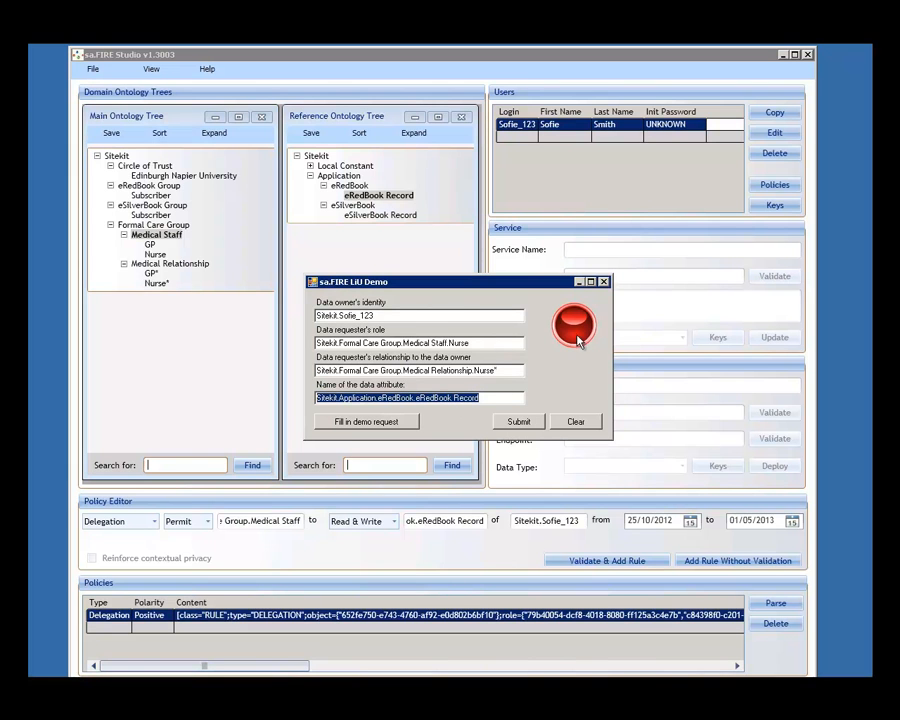
left_click_drag(522, 343, 310, 343)
left_click(474, 343)
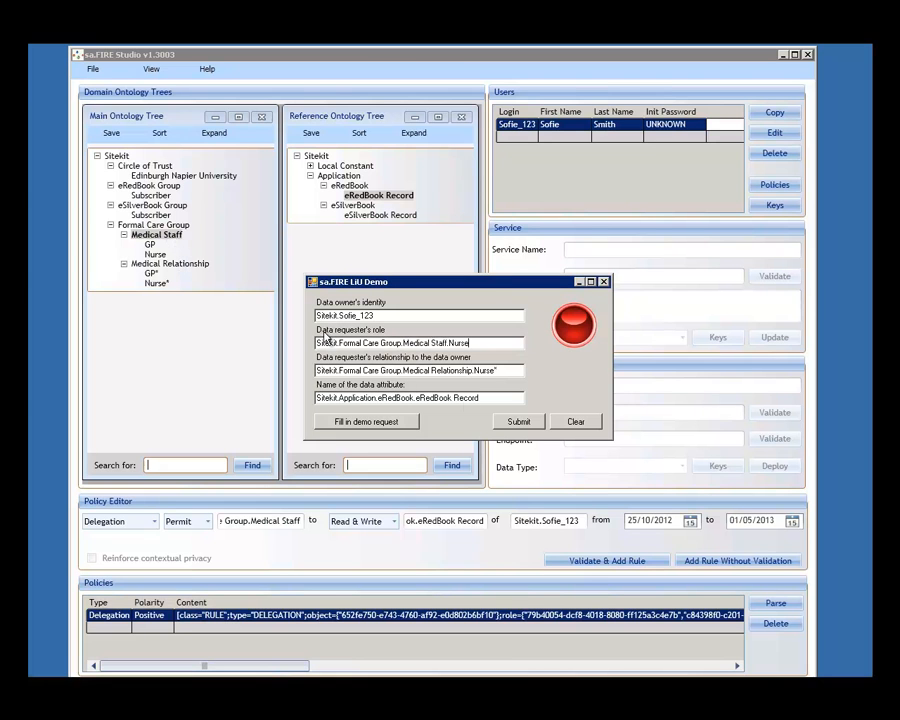
left_click(520, 425)
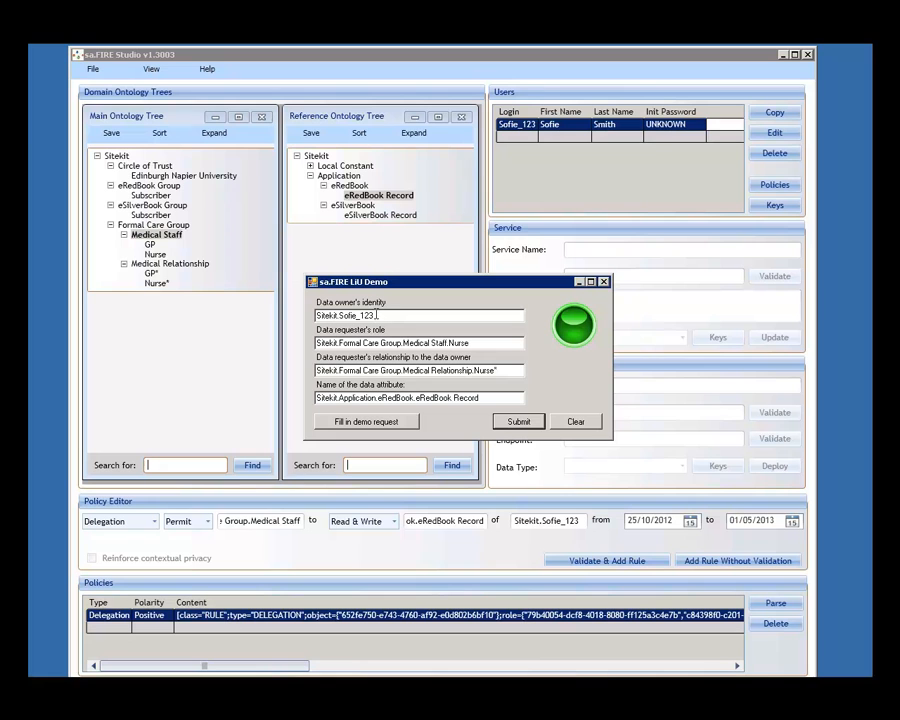
left_click(578, 283)
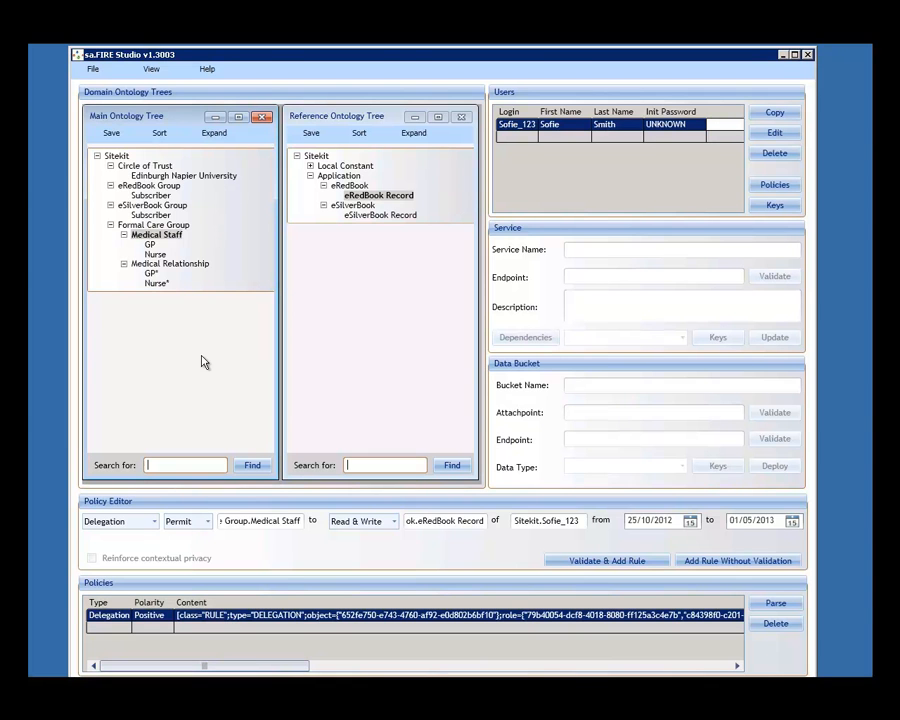
Change the policy's action to Deny and replace its delegatee with the qualified name of GP under Medical Staff
left_click(151, 246)
right_click(152, 247)
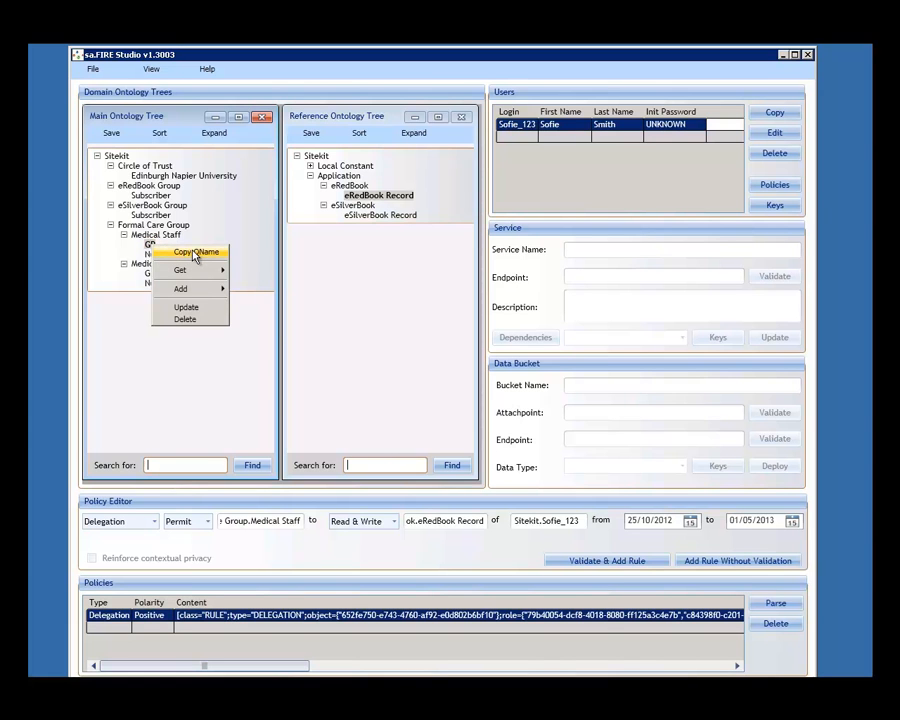
left_click(193, 253)
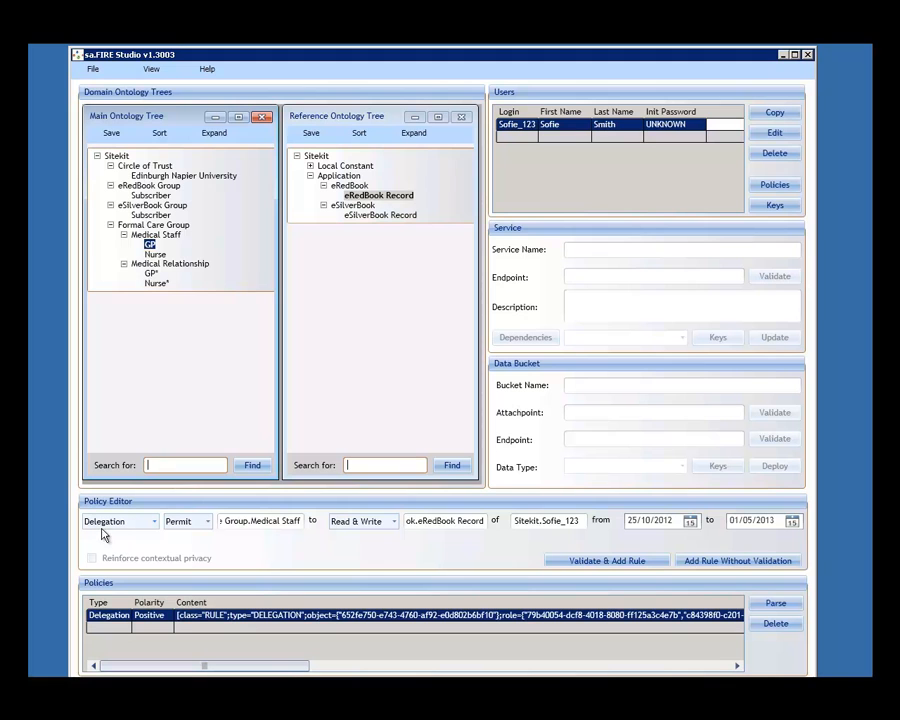
left_click(207, 522)
left_click(180, 558)
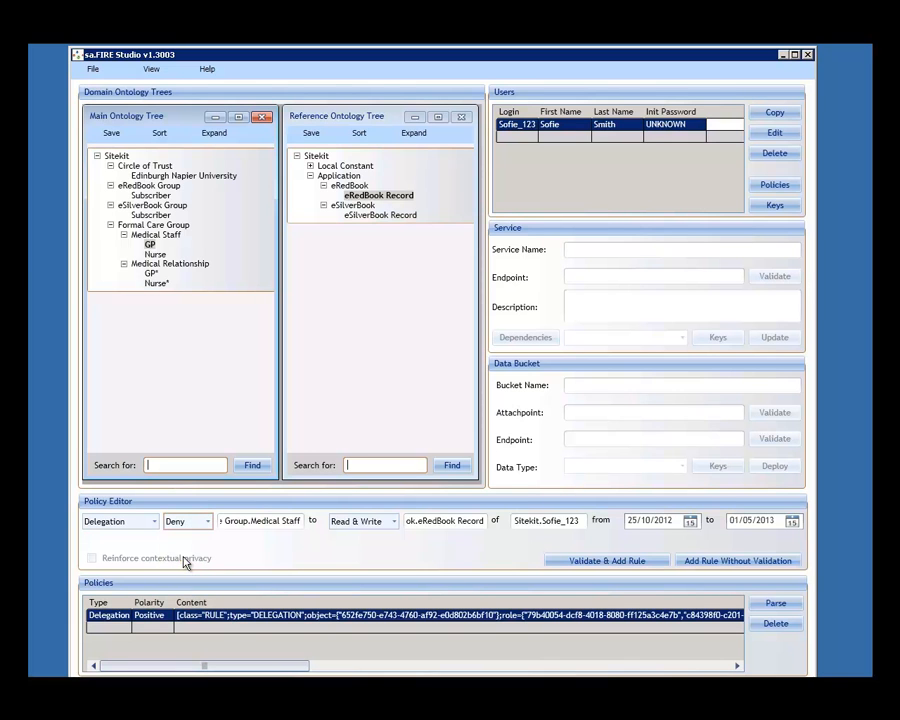
left_click_drag(300, 521, 201, 524)
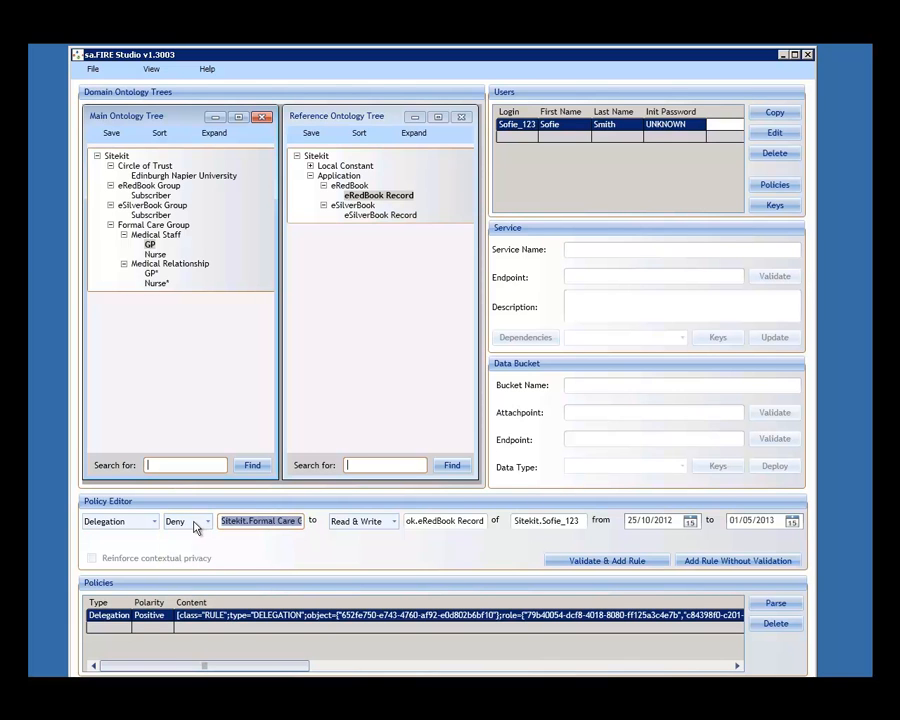
key("Delete")
right_click(277, 528)
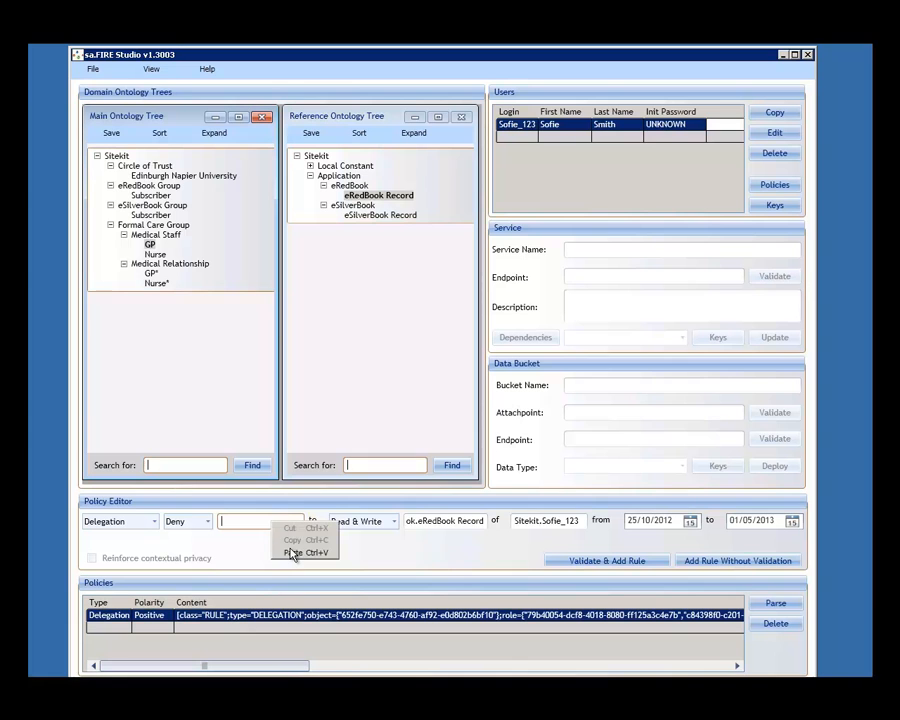
left_click(293, 552)
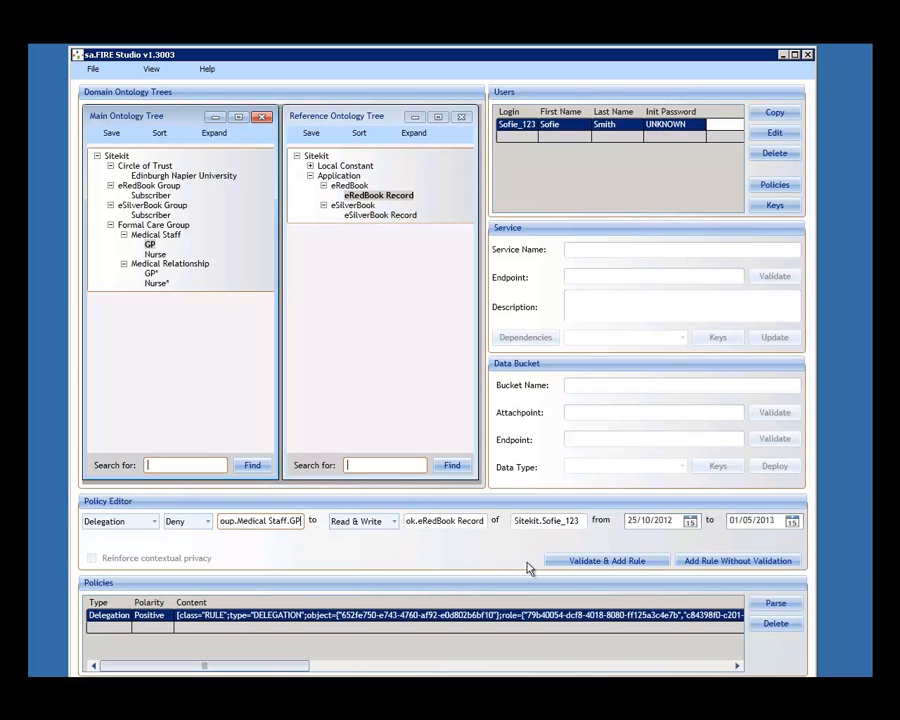
Try to validate and add the Deny rule for GP, and parse the existing Delegation policy to compare its meaning
left_click(576, 562)
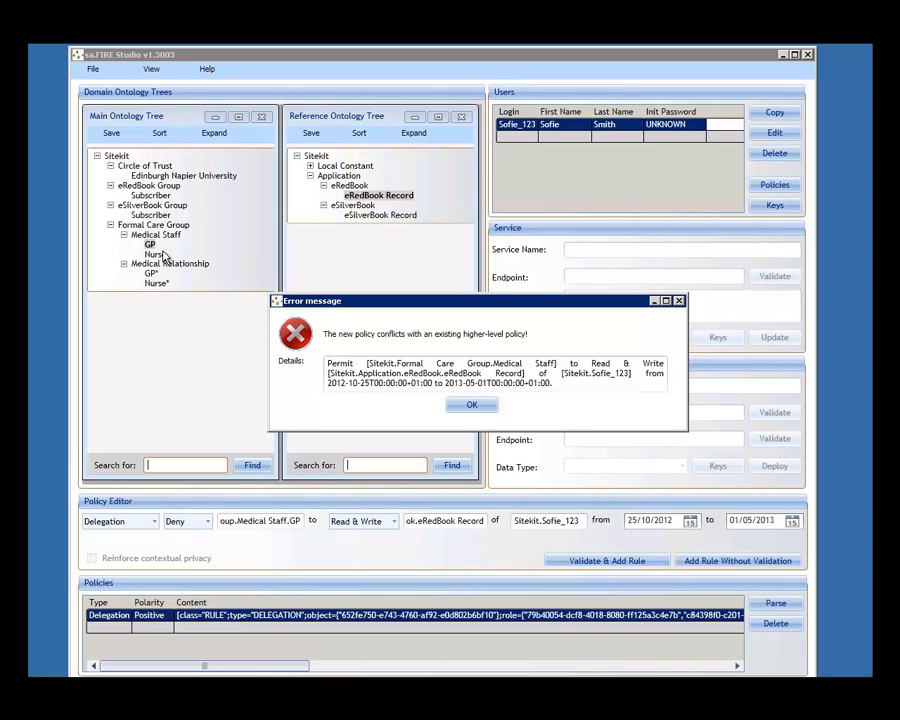
left_click(472, 408)
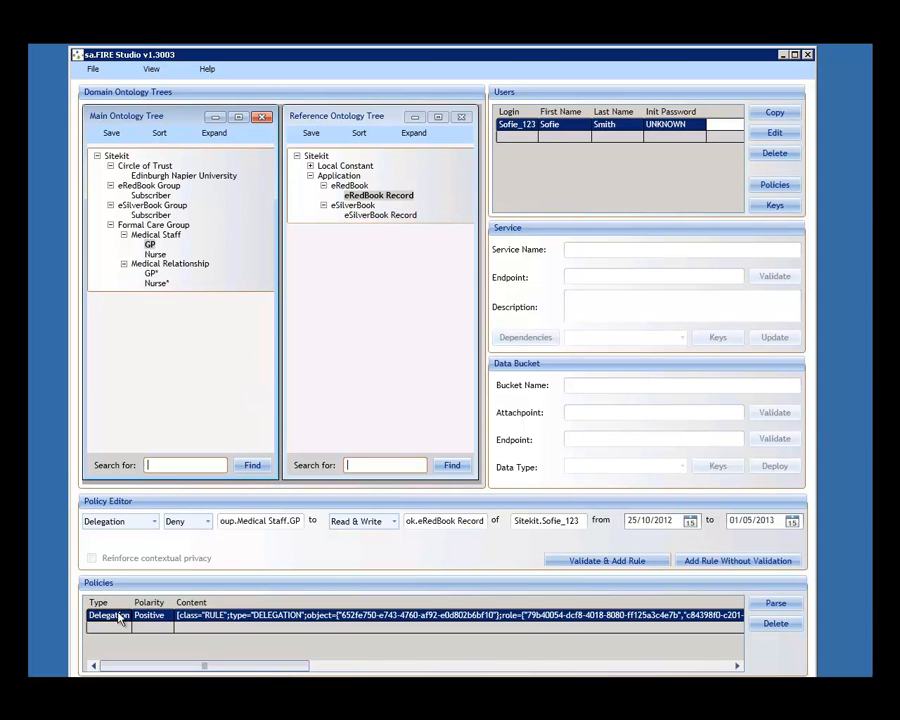
left_click(776, 603)
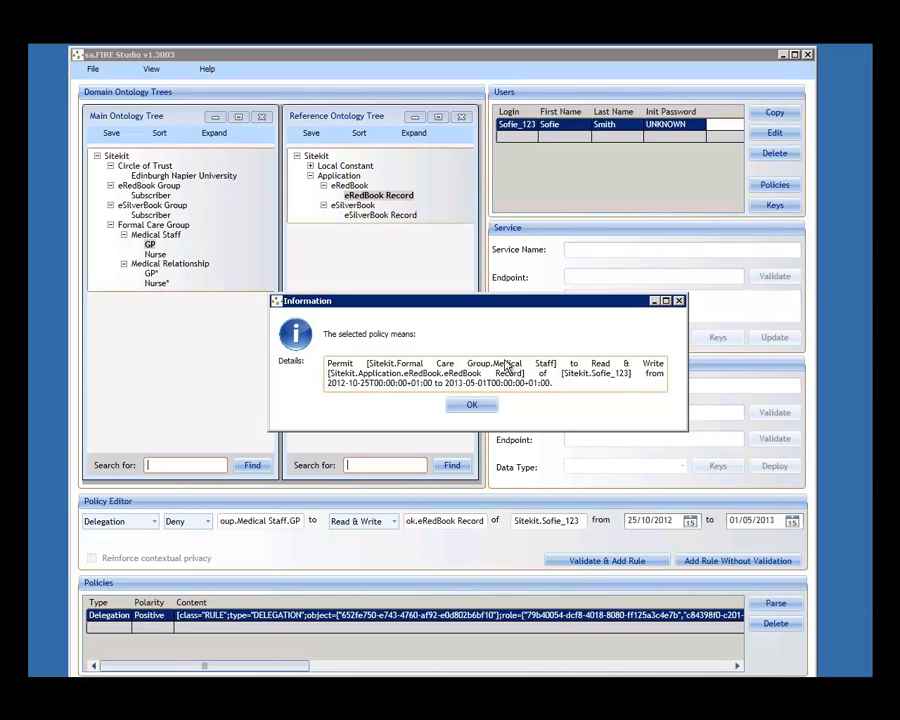
left_click(472, 407)
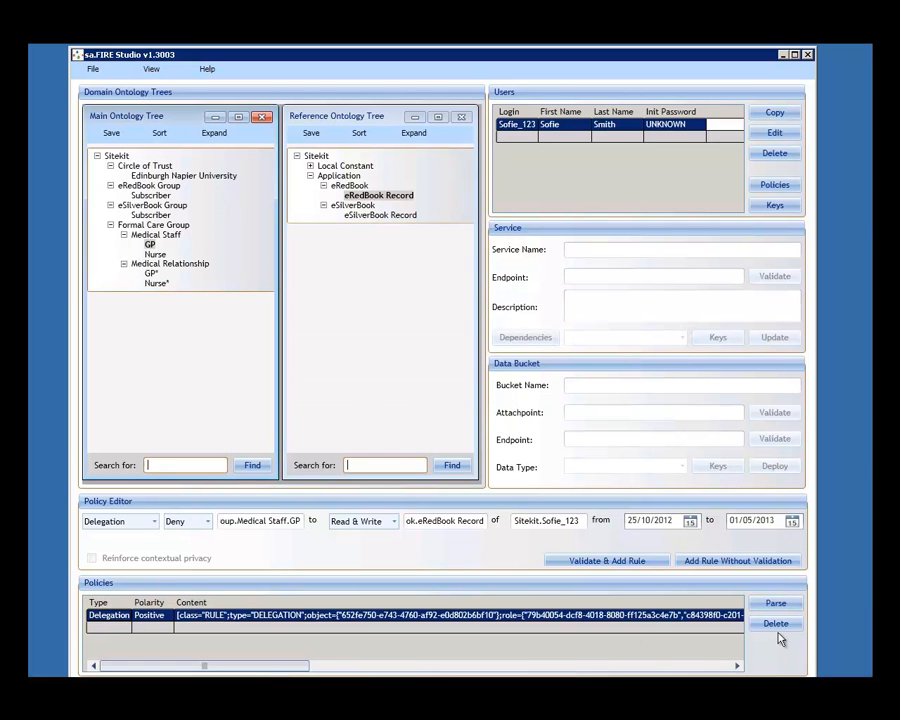
Delete the existing Medical Staff Delegation policy and resubmit the Nurse's request in the sa.FIRE LiU Demo form
left_click(780, 628)
left_click(478, 406)
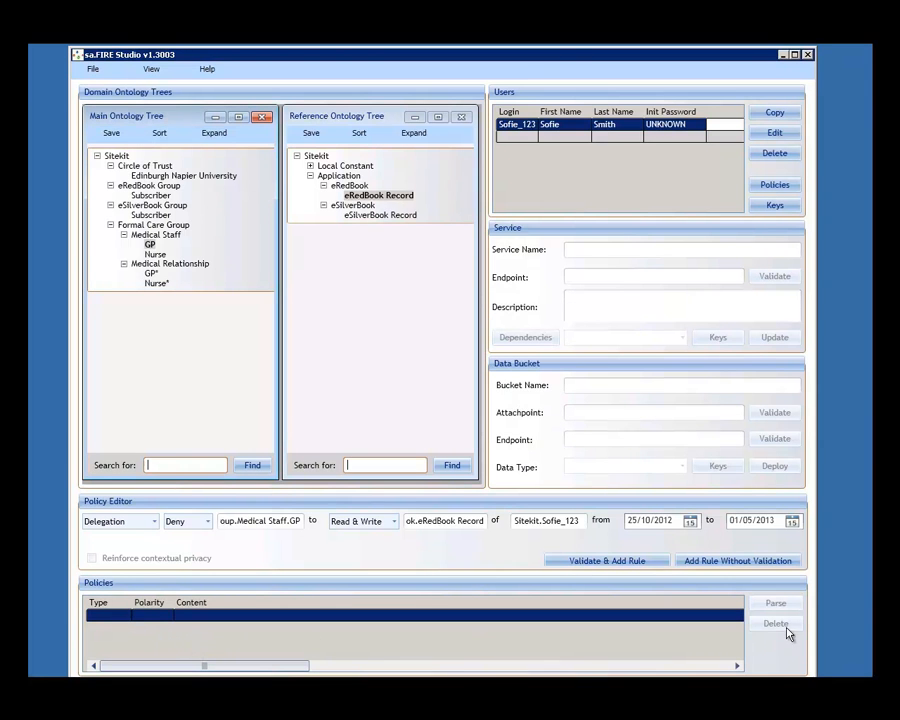
key("alt+Tab")
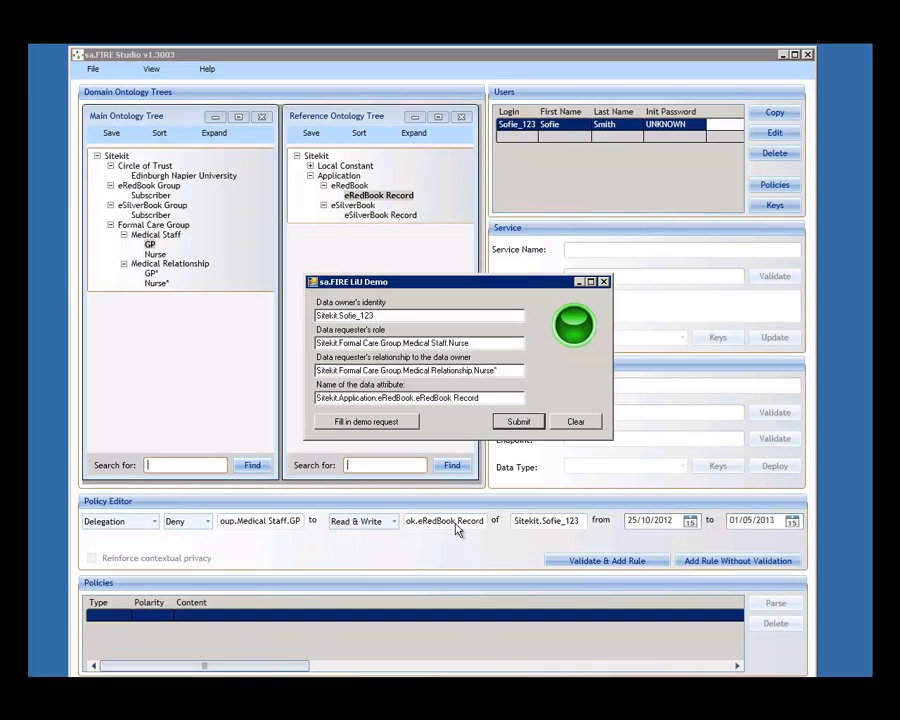
left_click(519, 419)
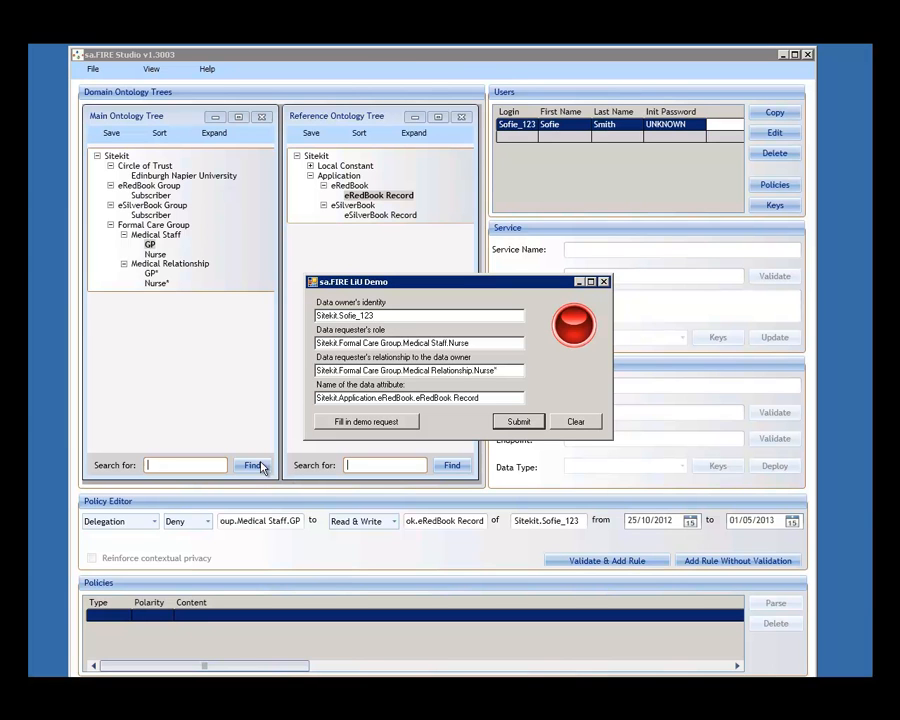
Return to sa.FIRE Studio and create a Delegation policy with action Permit for the qualified name of Nurse* under Medical Relationship
left_click(217, 327)
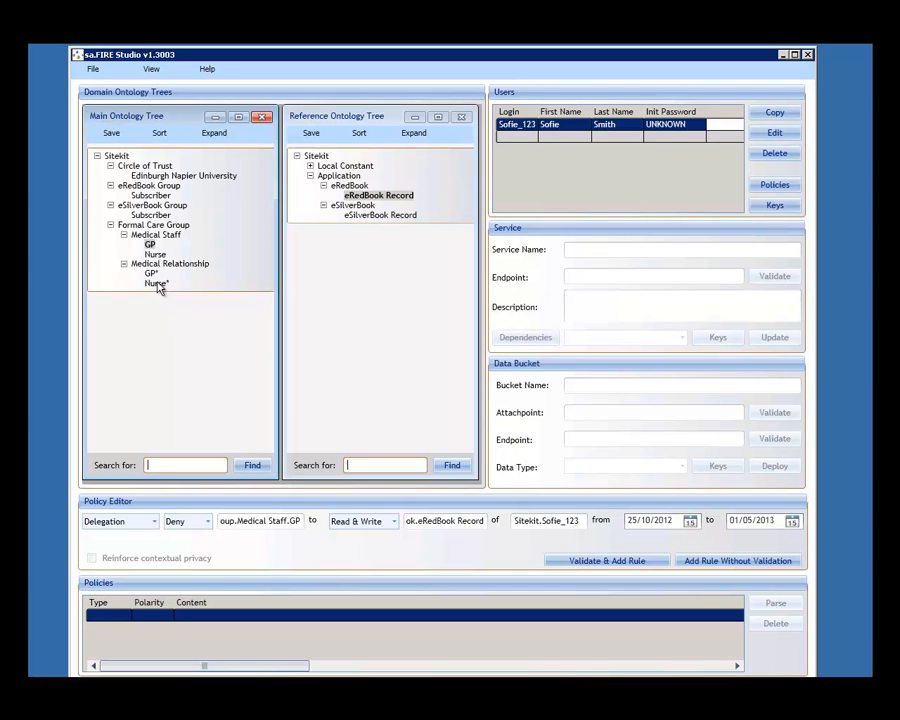
left_click(157, 284)
right_click(158, 286)
left_click(202, 290)
left_click(207, 521)
left_click(196, 539)
left_click_drag(300, 521, 196, 521)
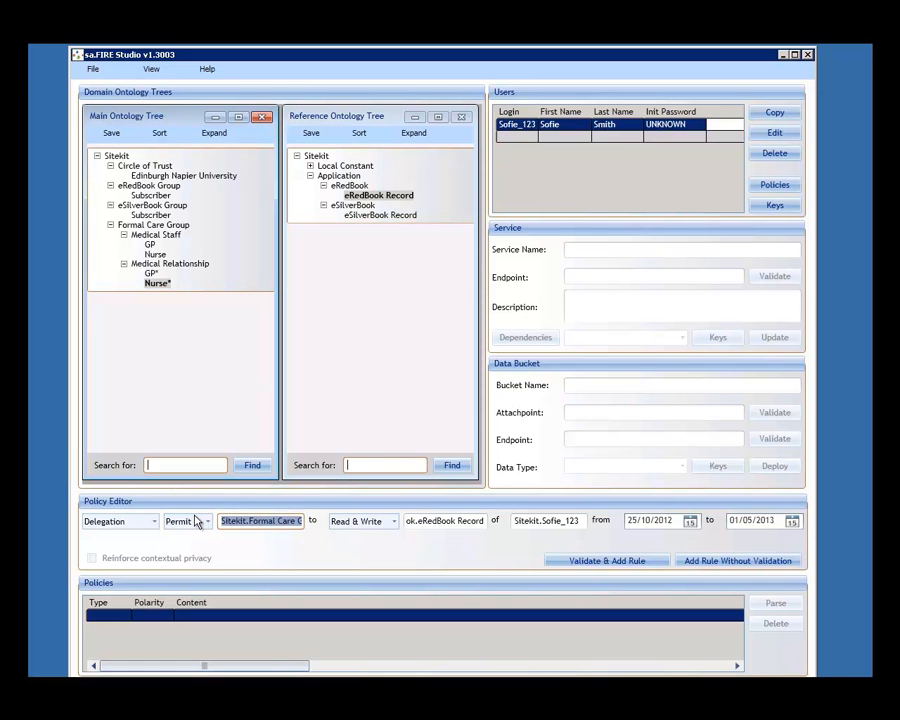
key("Delete")
right_click(262, 521)
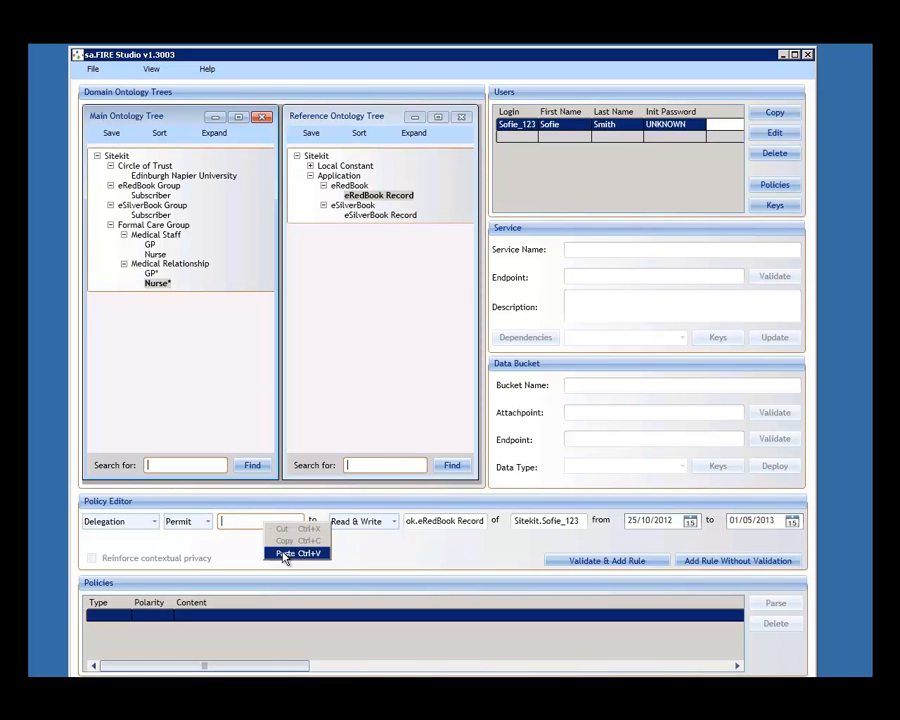
left_click(283, 551)
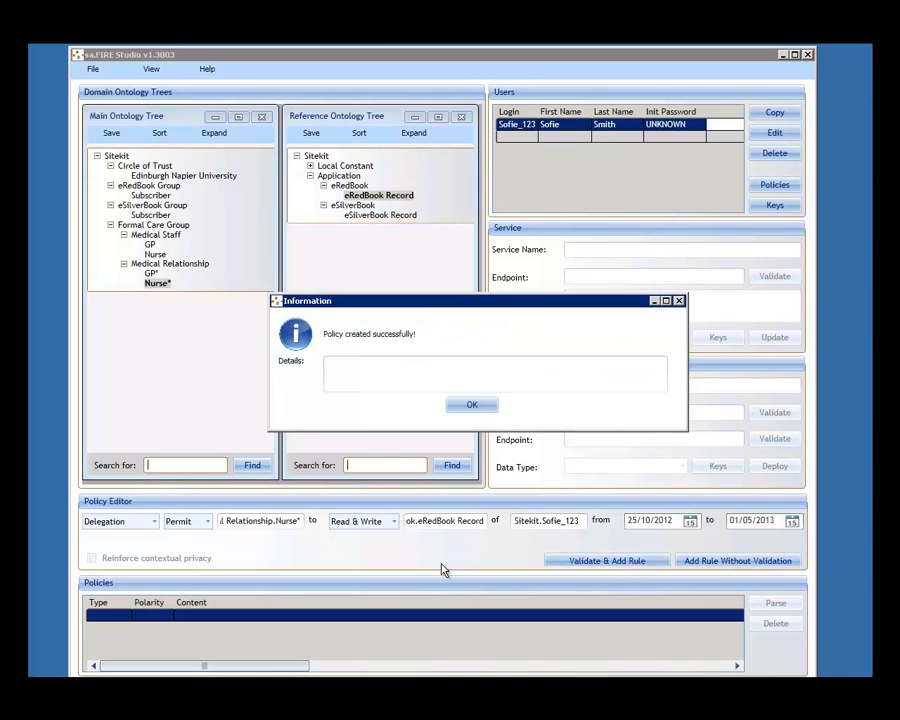
left_click(467, 404)
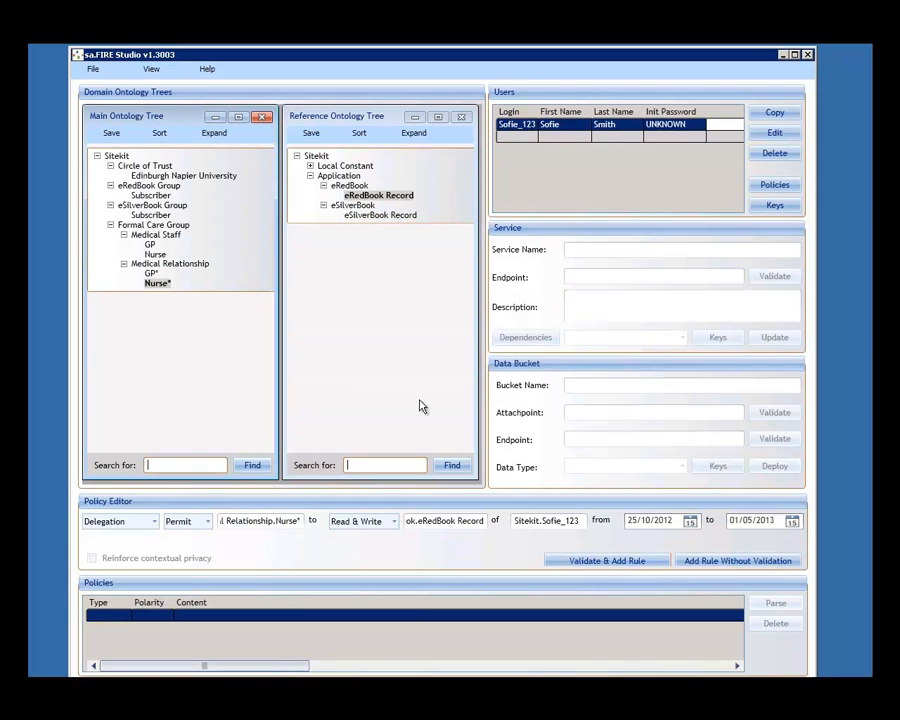
Get the policy details of Nurse* under Medical Relationship and parse its Delegation policy to read the meaning
right_click(157, 286)
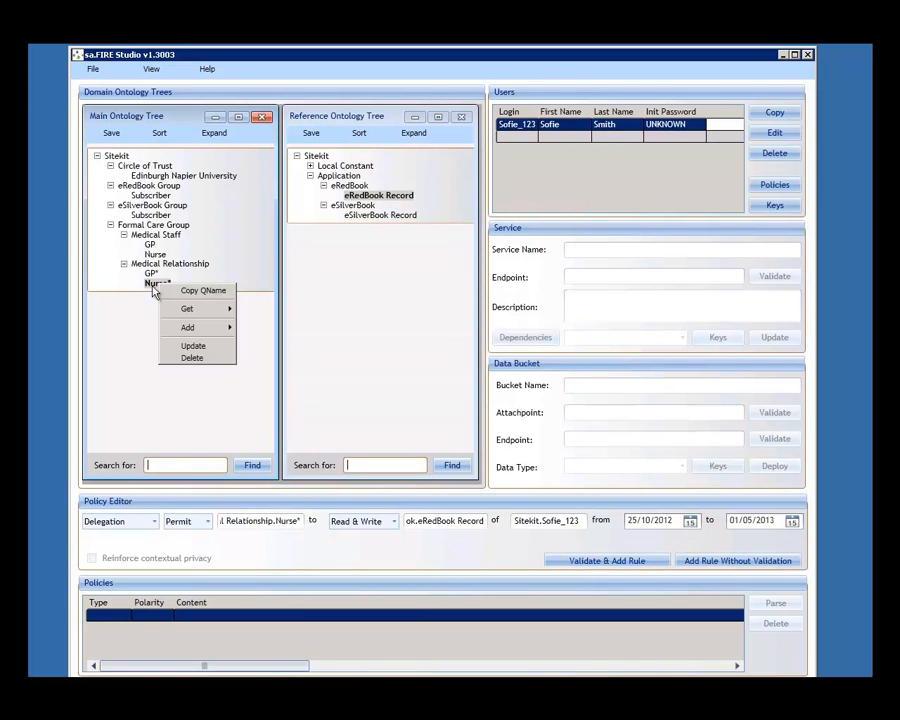
mouse_move(199, 316)
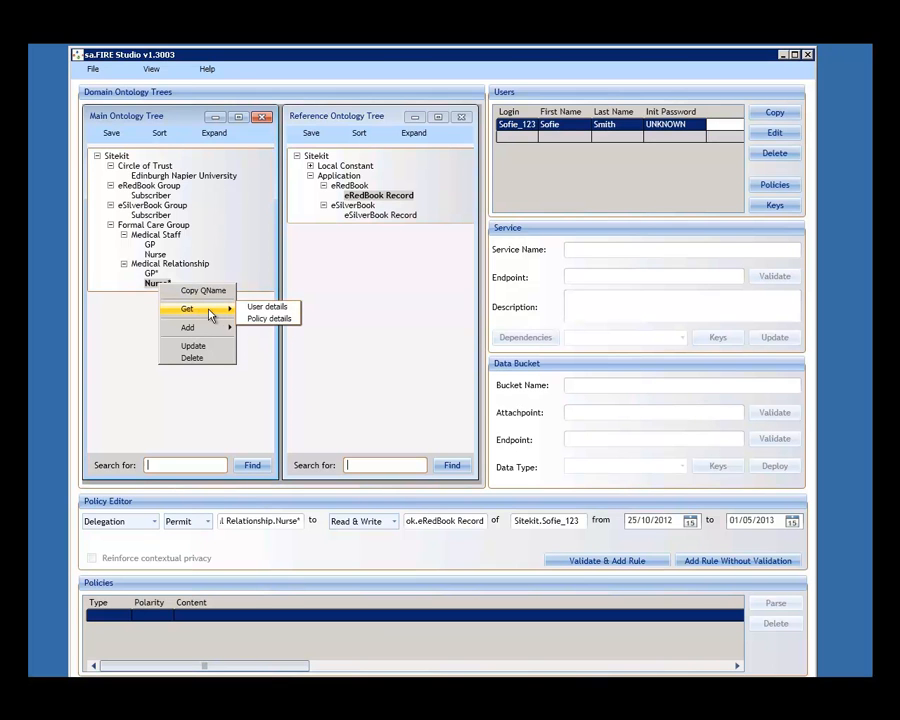
left_click(276, 320)
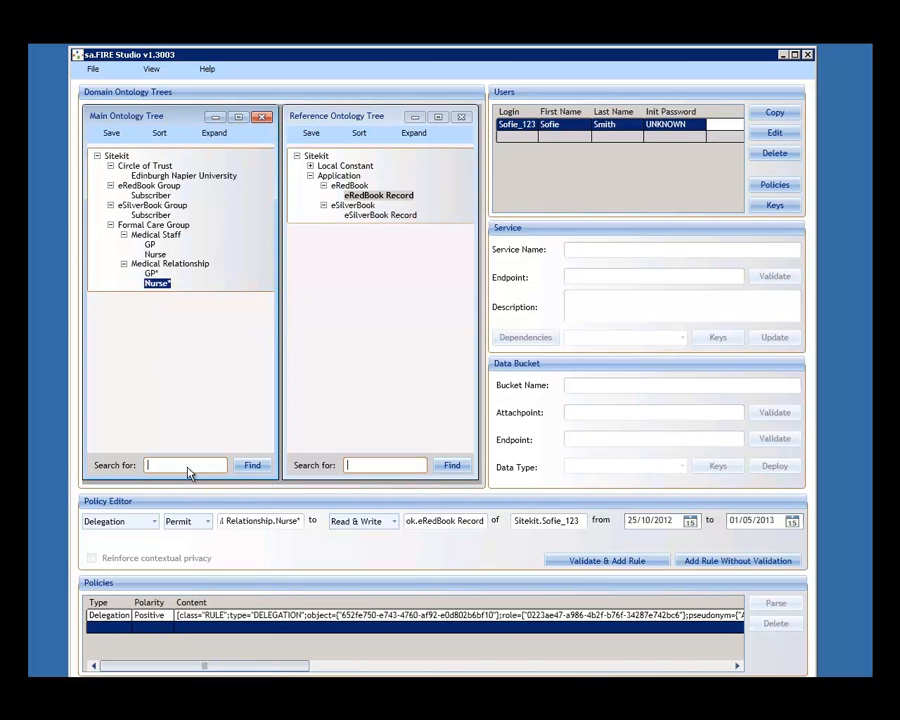
left_click(113, 620)
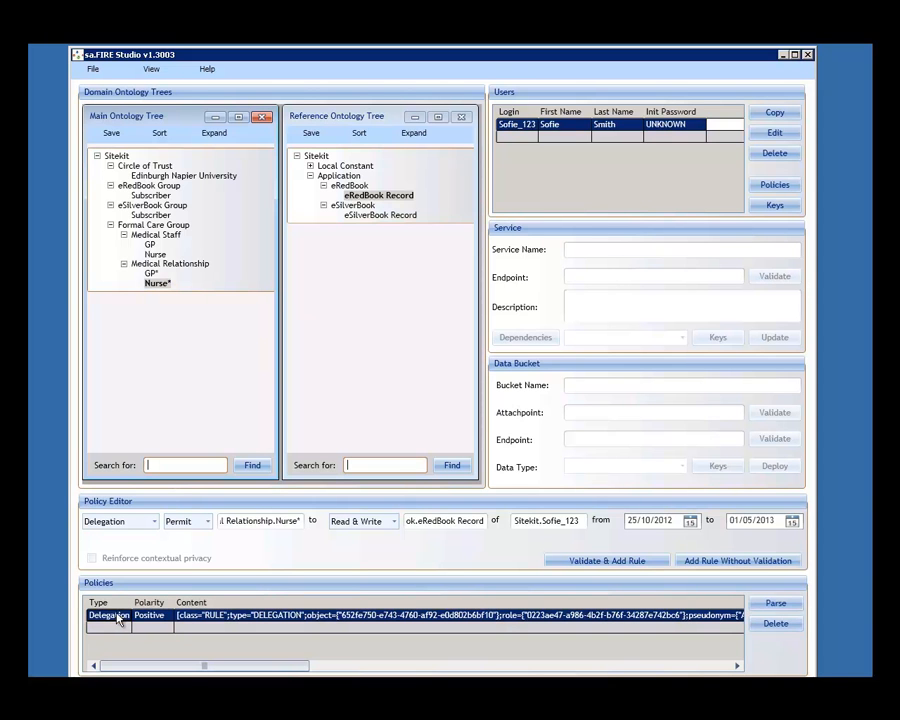
left_click(776, 603)
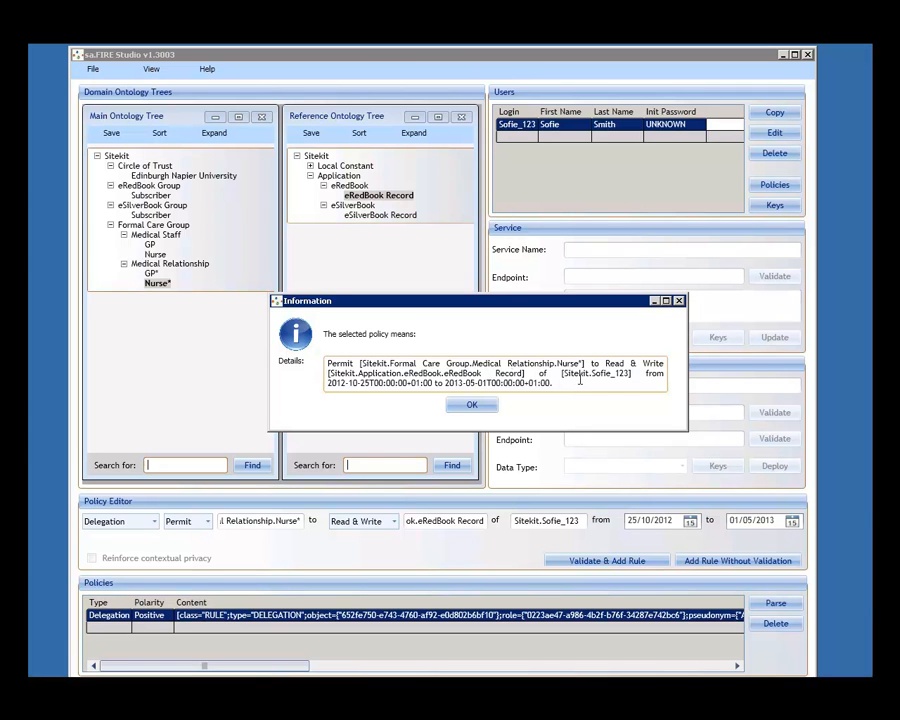
left_click(486, 406)
Switch to the sa.FIRE LiU Demo form, clear the requester's relationship to the data owner and submit the request with only the Nurse role
key("alt+Tab")
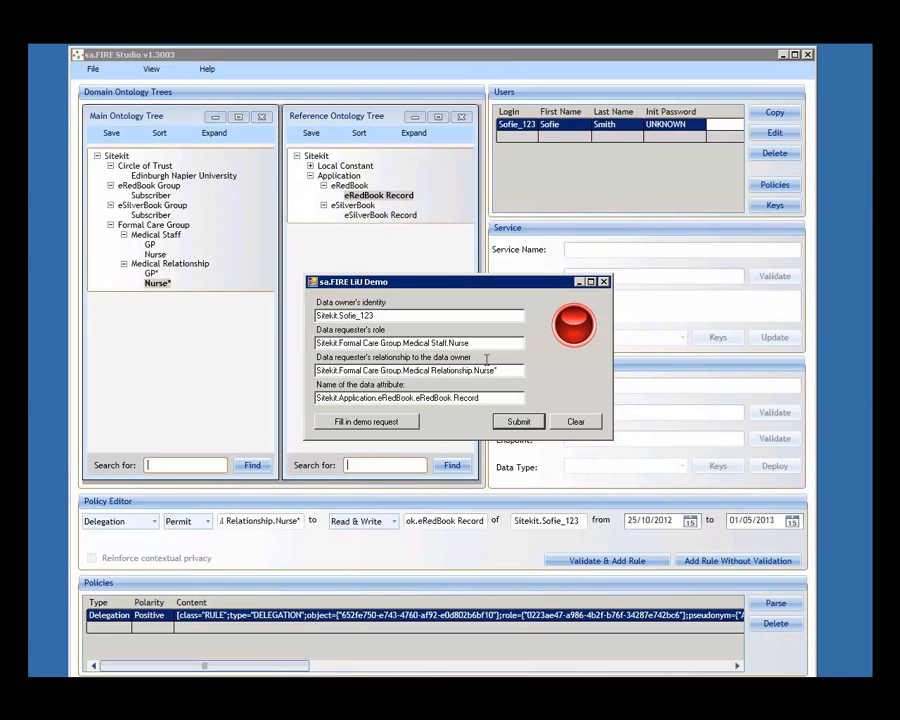
left_click_drag(512, 369, 302, 364)
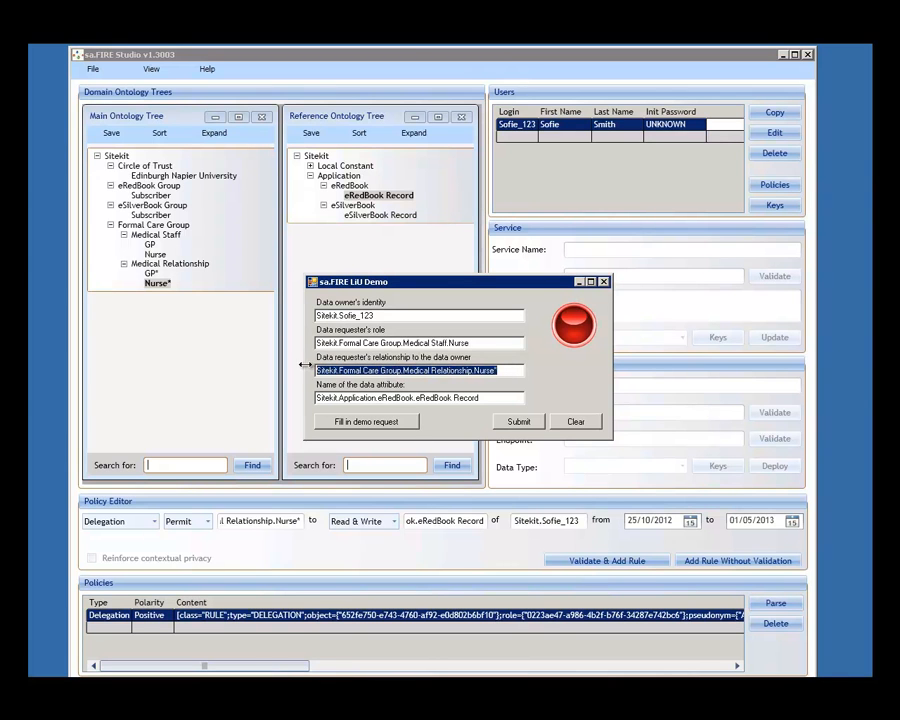
key("Delete")
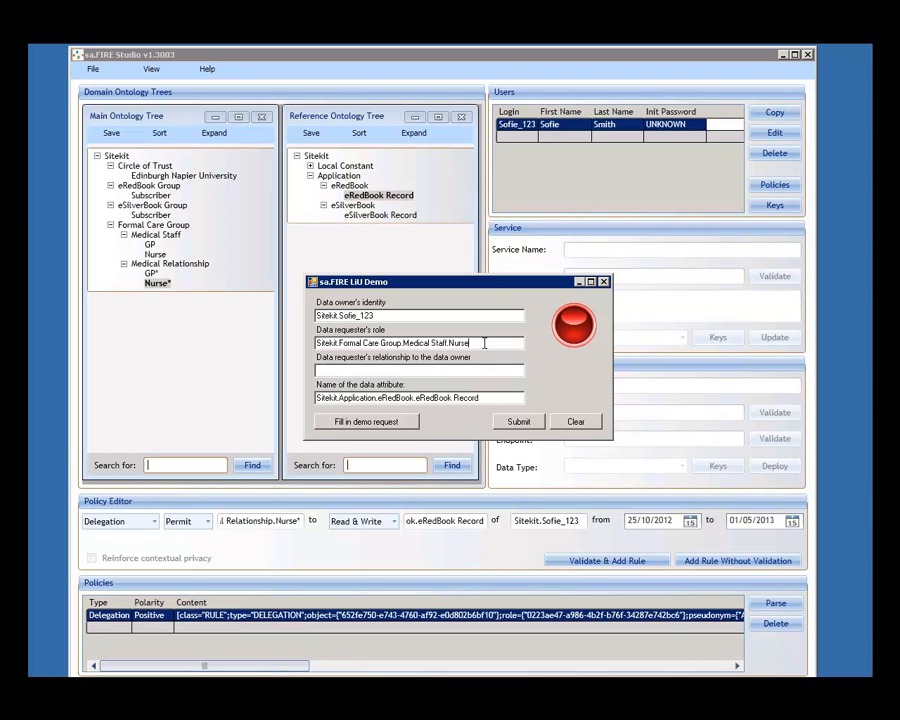
left_click(522, 422)
Clear the requester's role, set the relationship to Sitekit.Formal Care Group.Medical Relationship.Nurse* and submit the request
left_click_drag(470, 343, 302, 336)
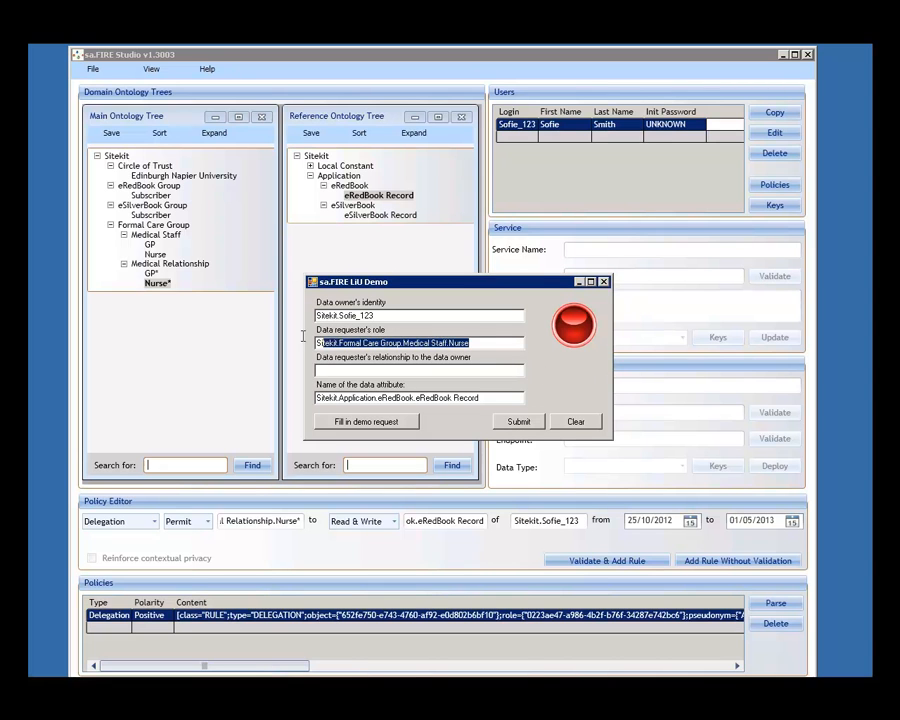
key("Delete")
left_click(398, 368)
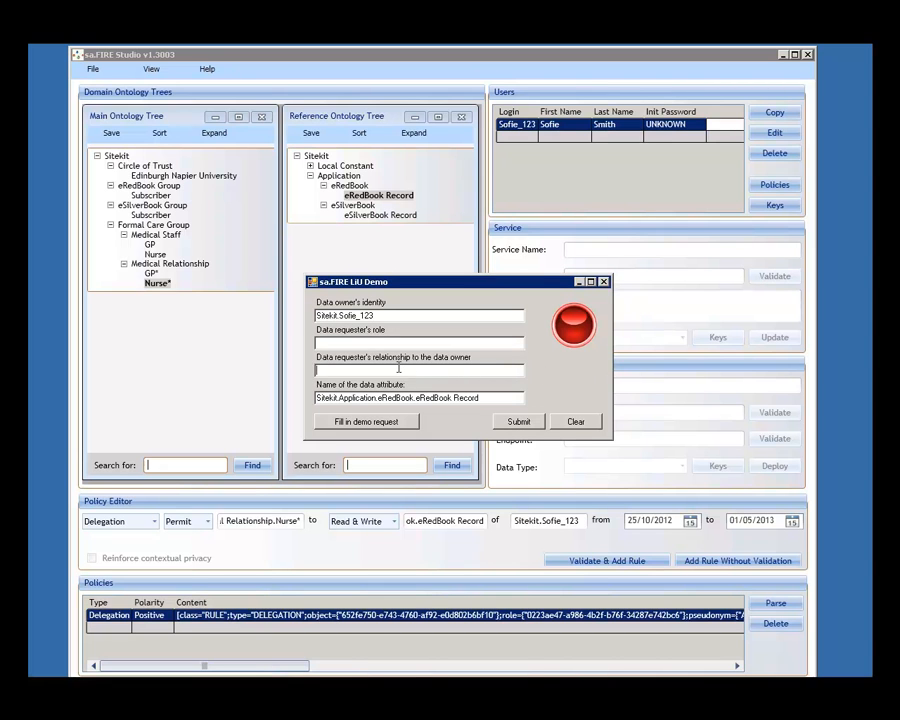
key("ctrl+v")
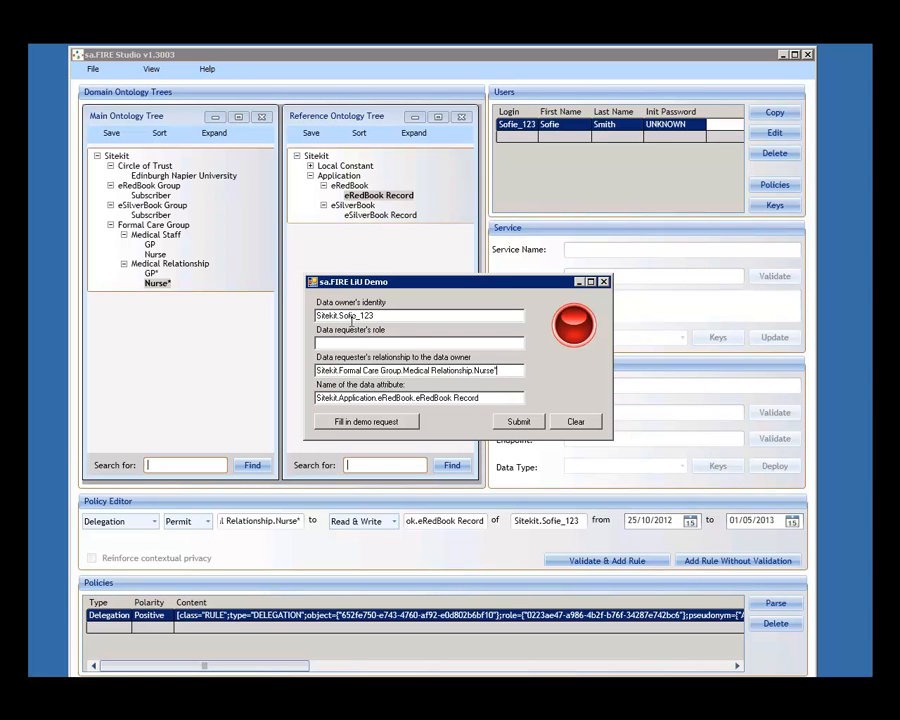
left_click(519, 423)
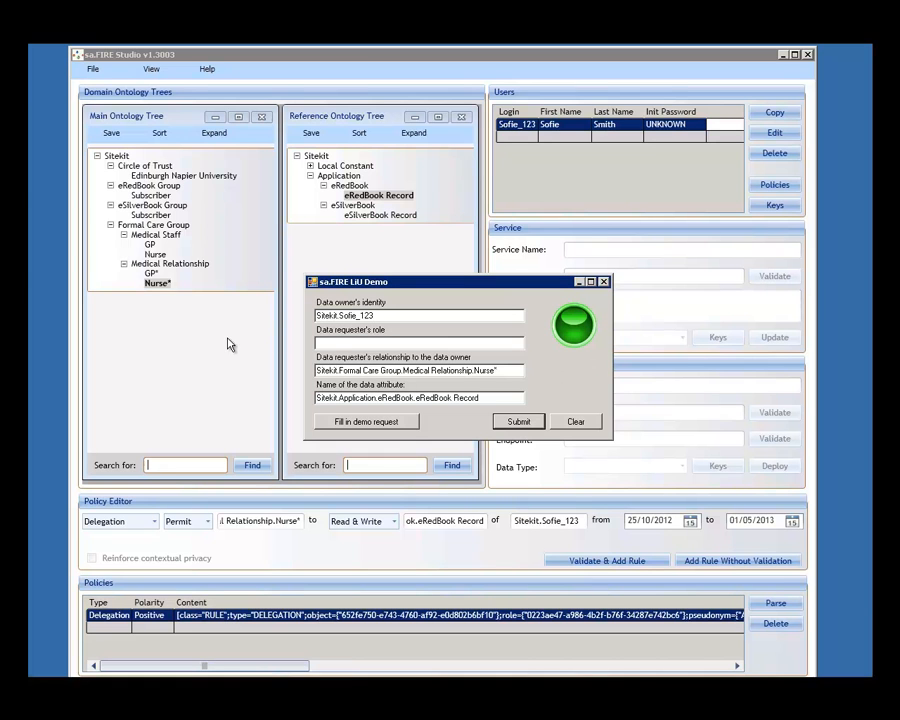
Check the data owner's identity and the data attribute in the request, and clear the requester's relationship
left_click_drag(373, 316, 343, 315)
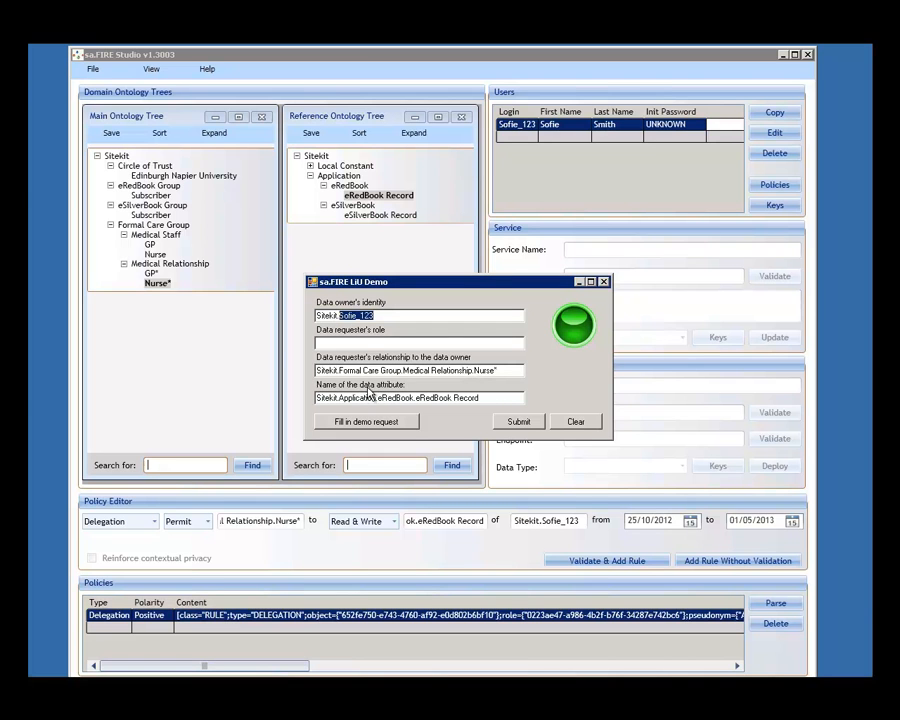
left_click_drag(480, 397, 312, 397)
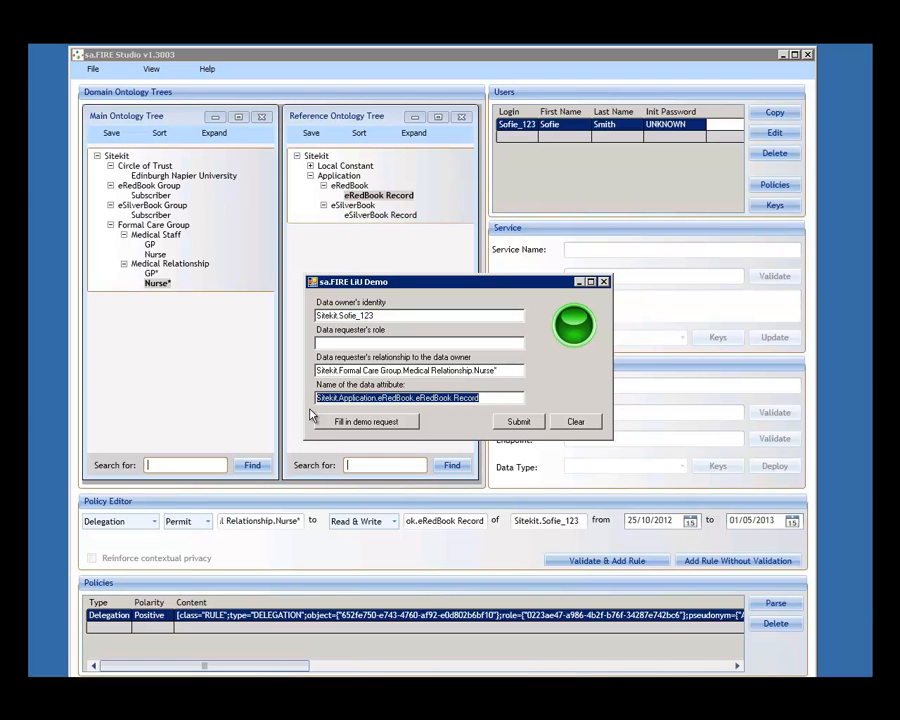
left_click_drag(500, 370, 308, 372)
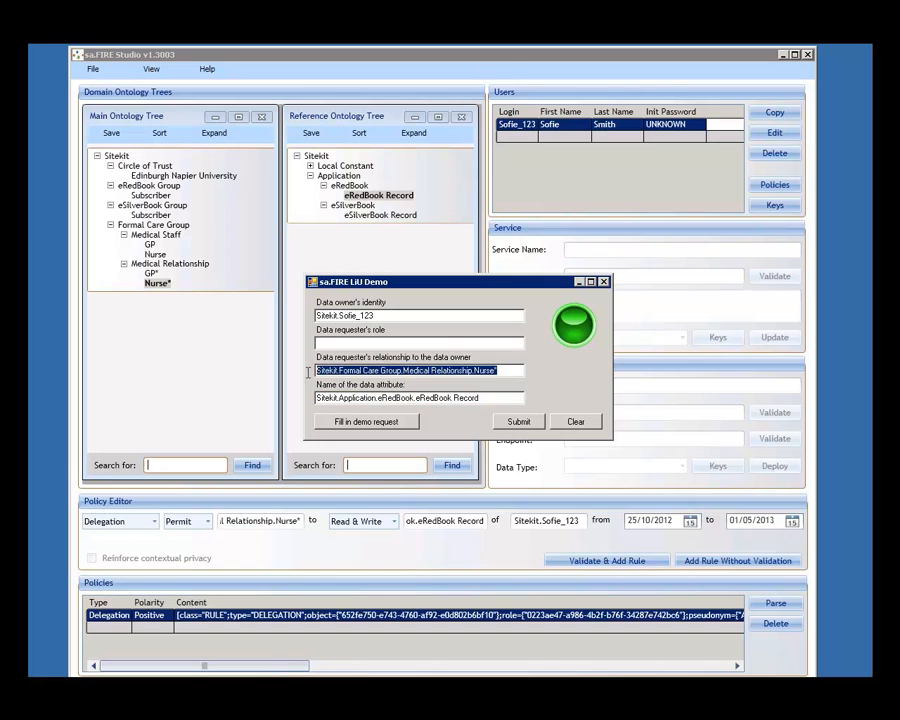
key("Delete")
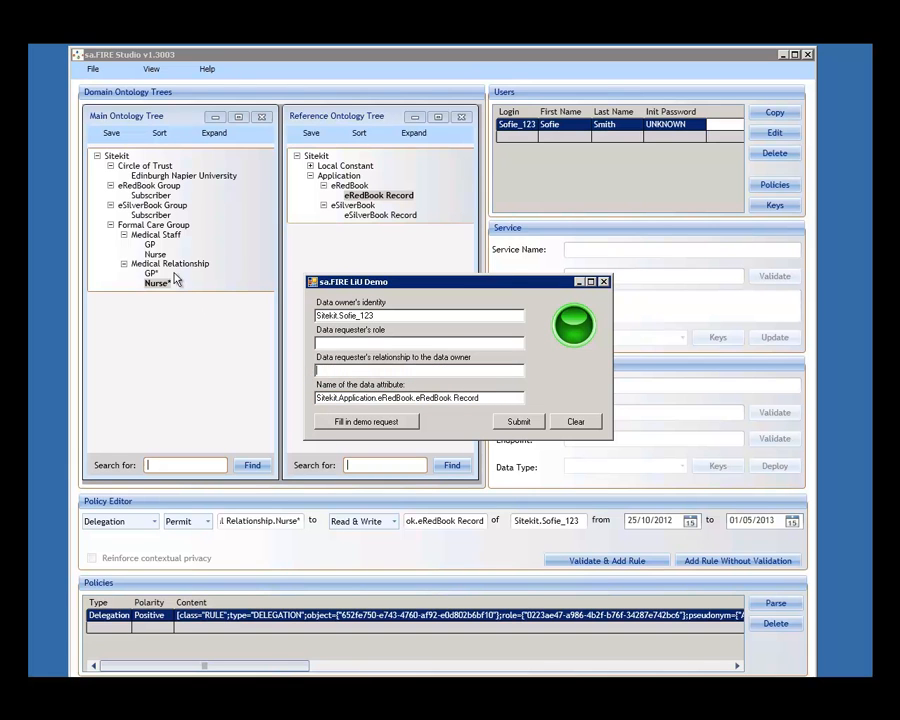
Refill the demo request, remove the requester's relationship to the data owner and submit it with the Medical Staff Nurse role
left_click(366, 421)
left_click_drag(500, 370, 326, 380)
key("Delete")
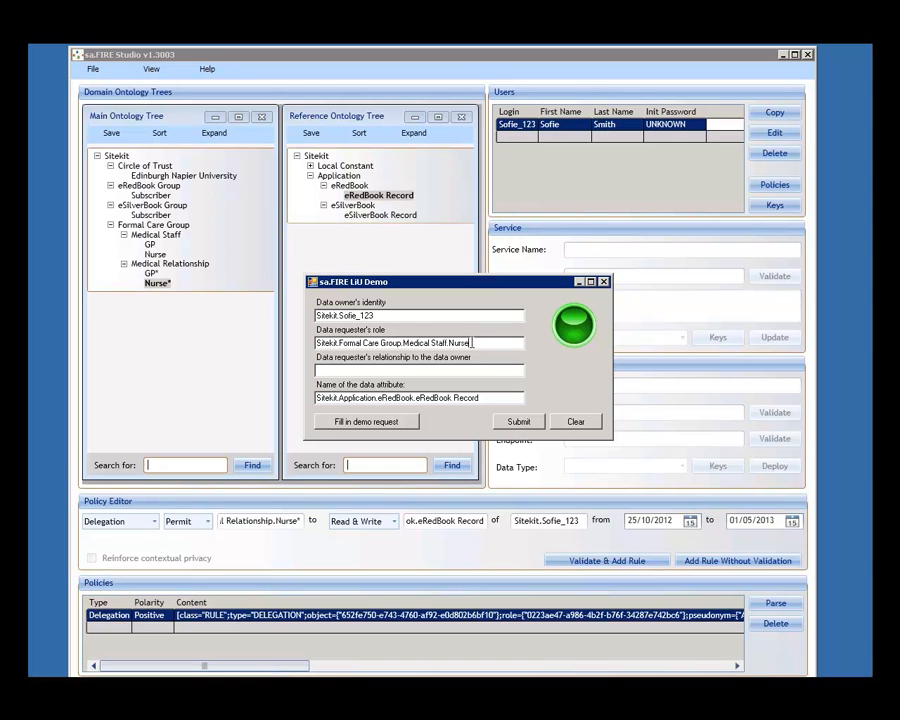
left_click_drag(477, 344, 449, 343)
left_click(476, 345)
left_click(522, 421)
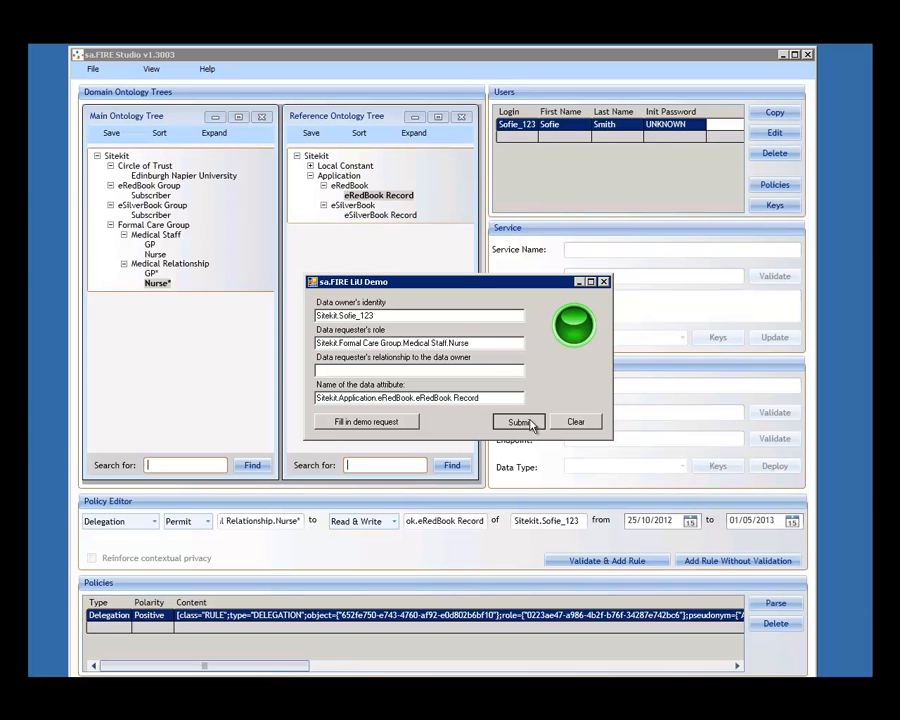